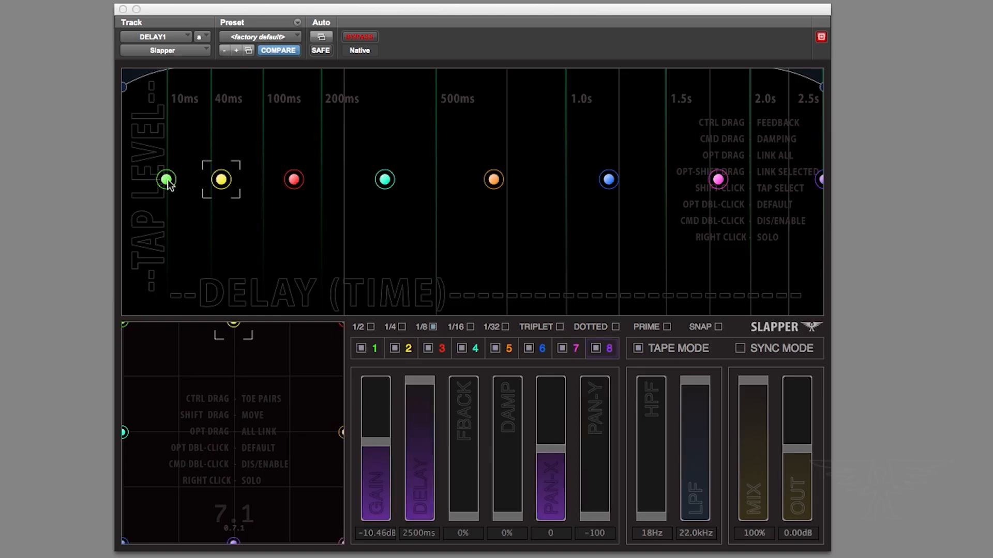
Select tap 1 and move it to about 359 ms with a higher tap level
{"action": "left_click", "coordinate": [167, 180]}
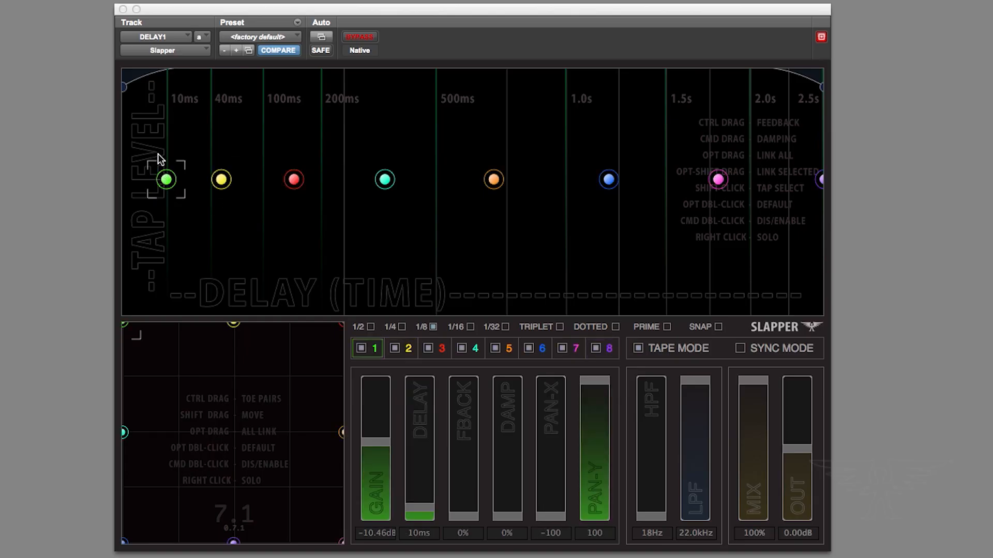
{"action": "left_click_drag", "start_coordinate": [314, 159], "coordinate": [745, 159]}
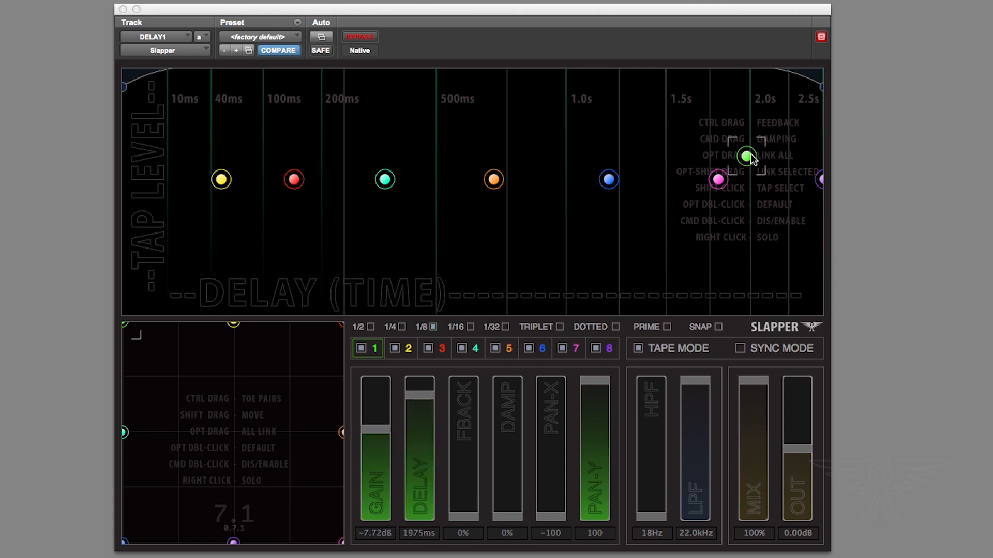
{"action": "left_click_drag", "start_coordinate": [543, 159], "coordinate": [388, 126]}
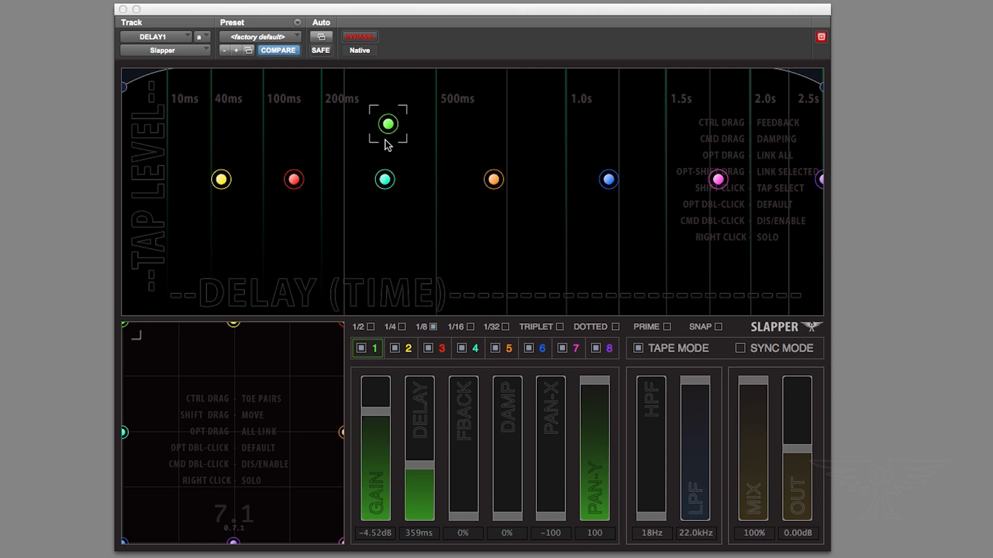
Give tap 1 about 97% feedback and 100% damping
{"action": "left_click_drag", "start_coordinate": [383, 73], "coordinate": [380, 2]}
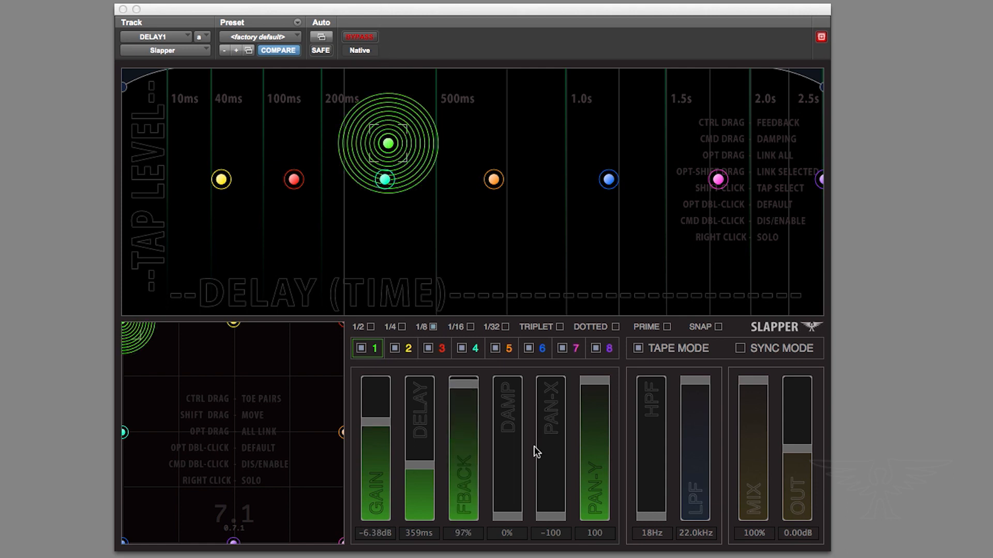
{"action": "left_click_drag", "start_coordinate": [507, 412], "coordinate": [507, 313]}
{"action": "left_click_drag", "start_coordinate": [507, 547], "coordinate": [508, 248]}
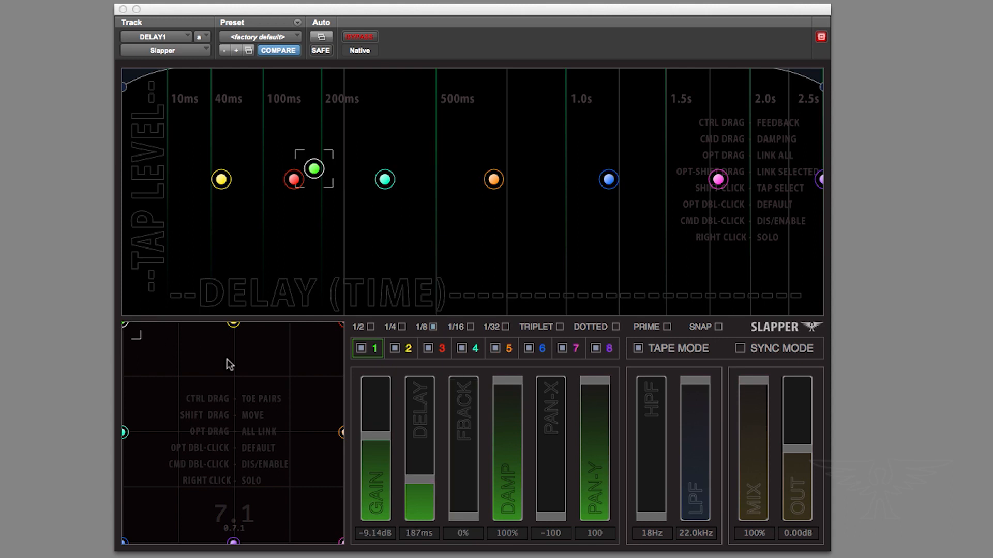
Move tap 1 to about 187 ms and pan it toward the front left of the surround field
{"action": "left_click_drag", "start_coordinate": [230, 365], "coordinate": [327, 409]}
{"action": "left_click_drag", "start_coordinate": [220, 500], "coordinate": [176, 298]}
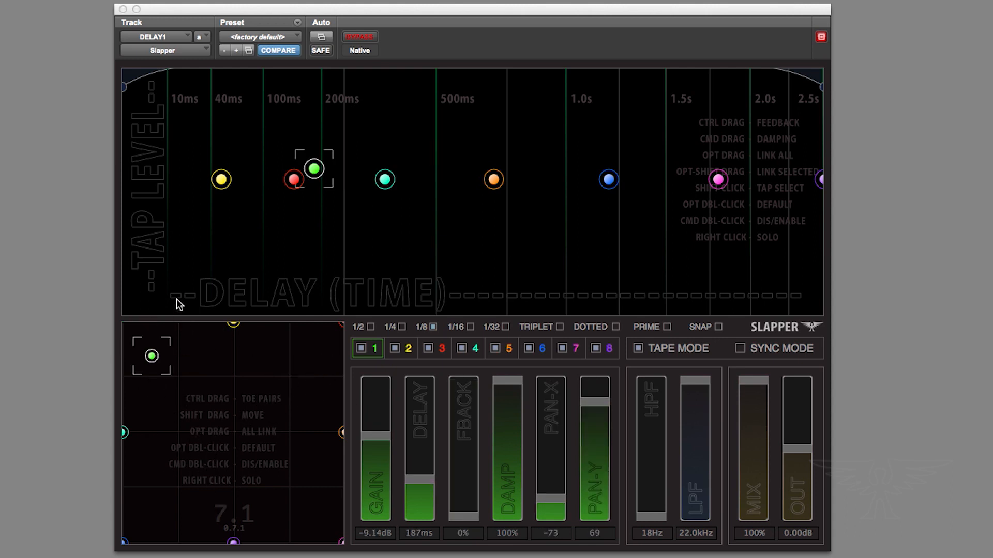
{"action": "left_click_drag", "start_coordinate": [233, 542], "coordinate": [235, 422]}
{"action": "left_click_drag", "start_coordinate": [243, 220], "coordinate": [240, 535]}
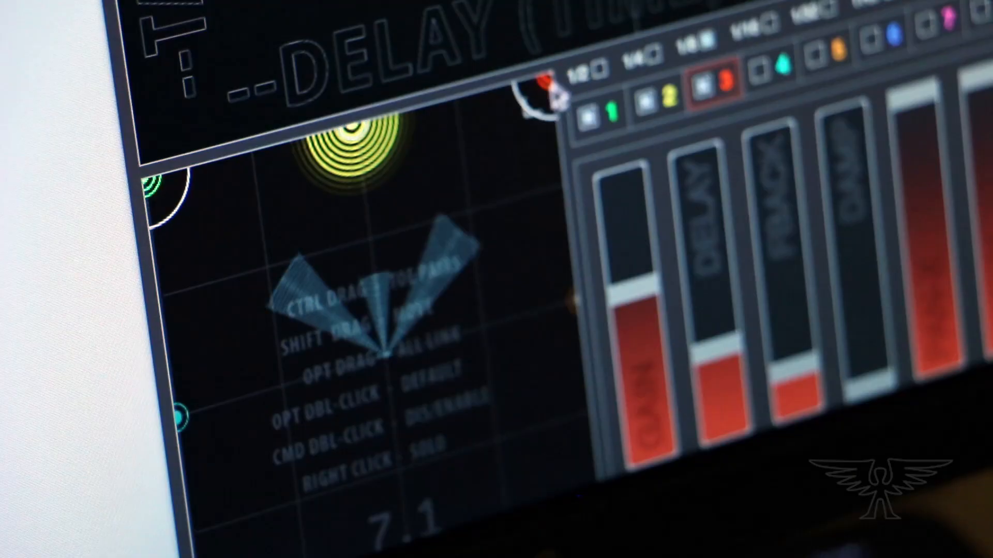
{"action": "left_click_drag", "start_coordinate": [554, 94], "coordinate": [504, 218]}
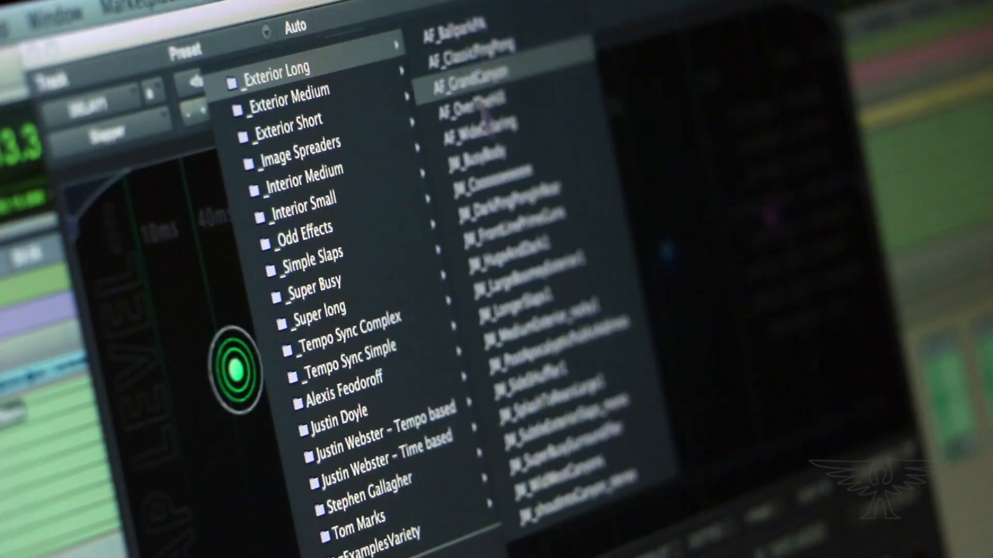
Try out a JW preset from the preset menu and drag its taps around
{"action": "left_click", "coordinate": [543, 411]}
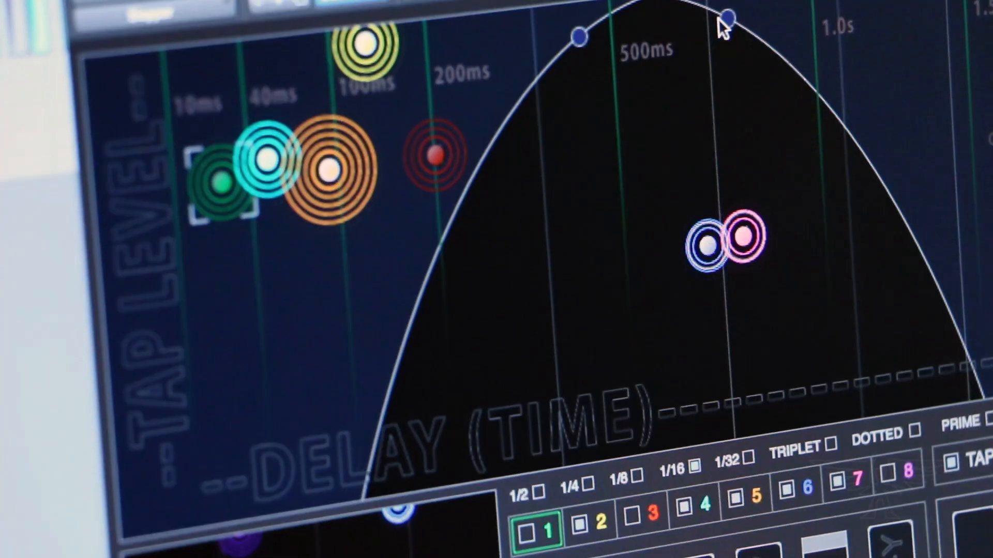
{"action": "left_click_drag", "start_coordinate": [720, 19], "coordinate": [768, 13]}
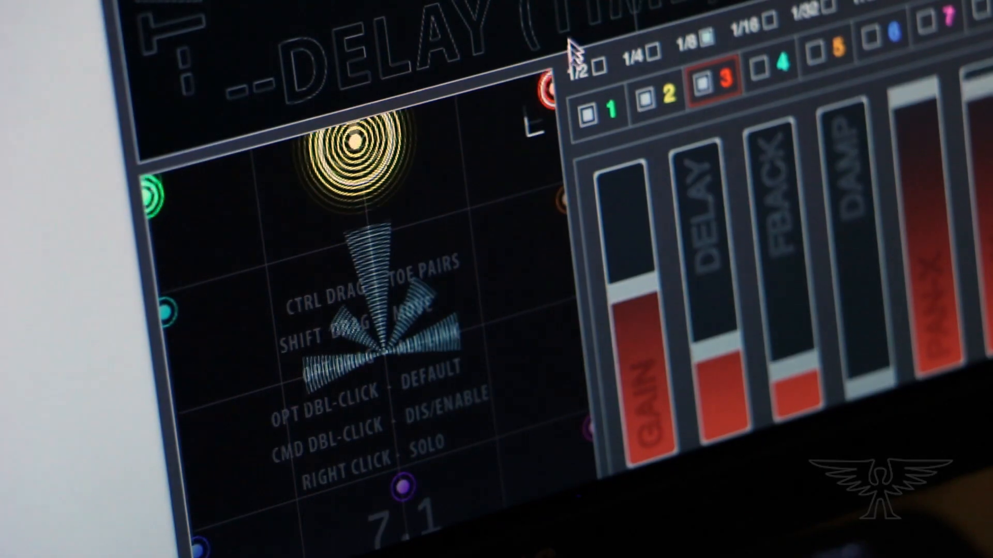
{"action": "left_click_drag", "start_coordinate": [533, 78], "coordinate": [449, 21]}
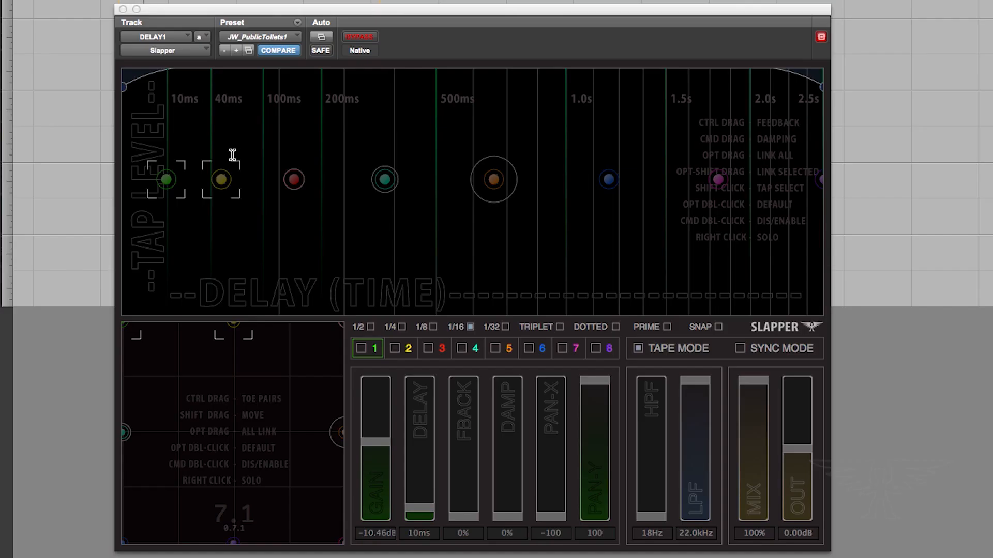
Select taps 3, 4 and 2 in turn to inspect their settings
{"action": "left_click", "coordinate": [302, 184]}
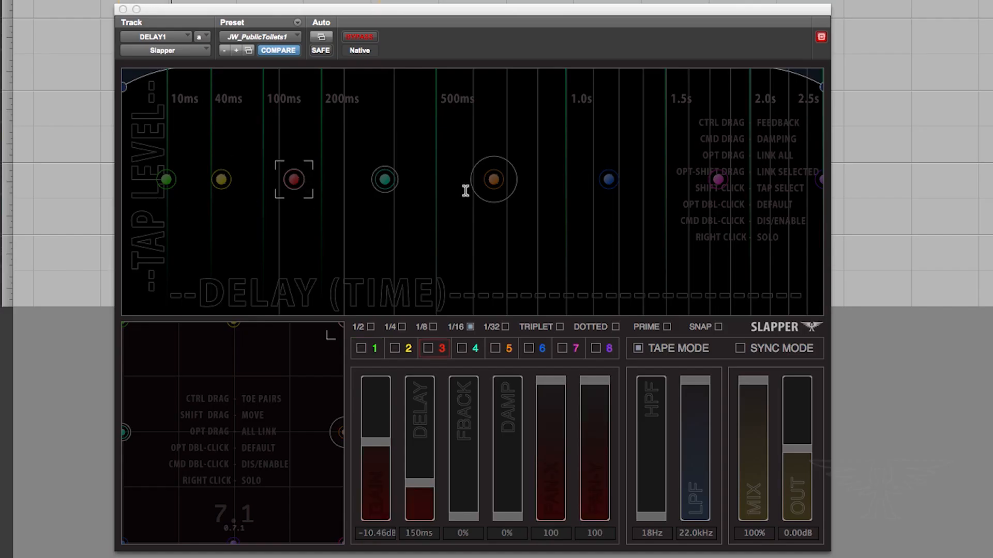
{"action": "left_click", "coordinate": [381, 181]}
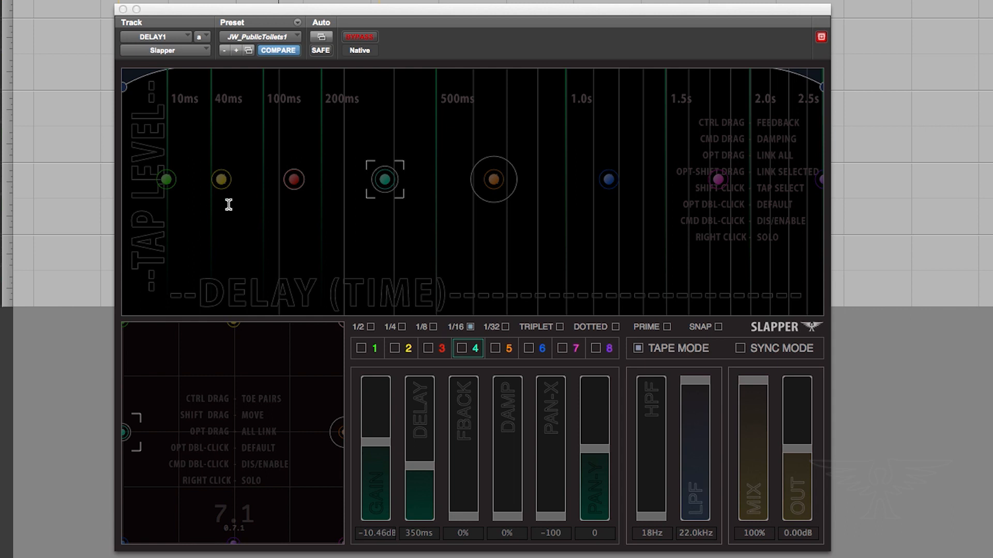
{"action": "left_click", "coordinate": [222, 180]}
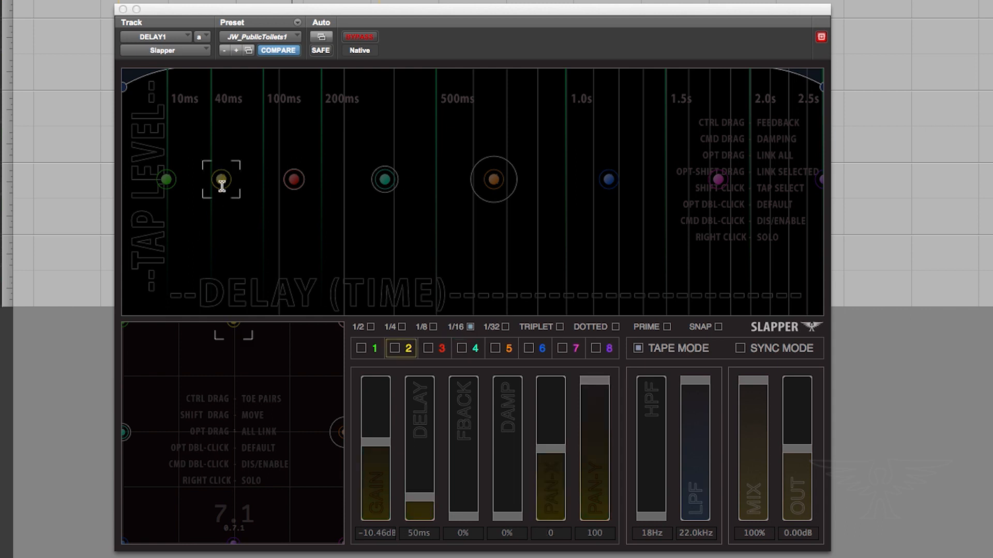
Move tap 2 to about 251 ms at a higher level and pan it toward the front left
{"action": "double_click", "coordinate": [288, 157], "text": "super"}
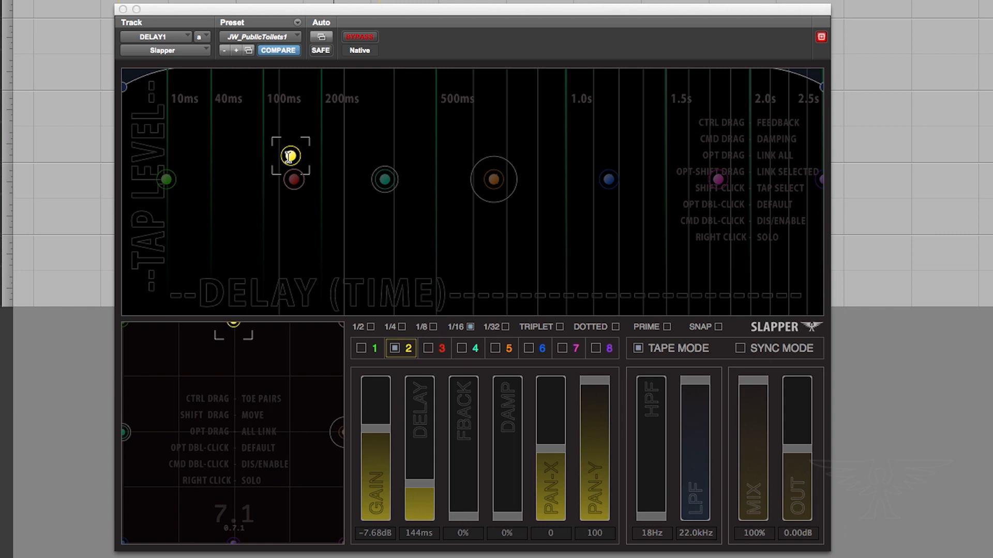
{"action": "left_click_drag", "start_coordinate": [289, 157], "coordinate": [341, 157]}
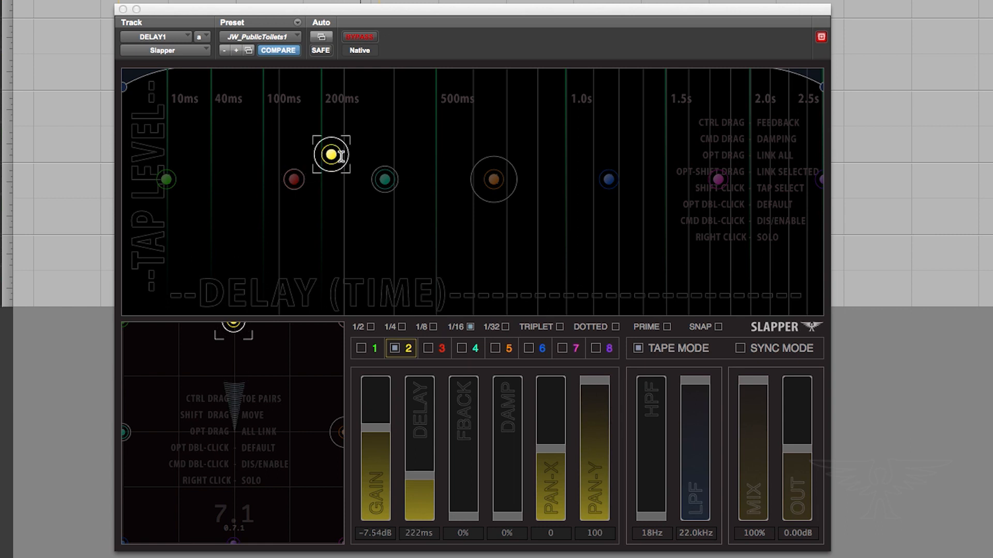
{"action": "left_click_drag", "start_coordinate": [342, 107], "coordinate": [341, 104]}
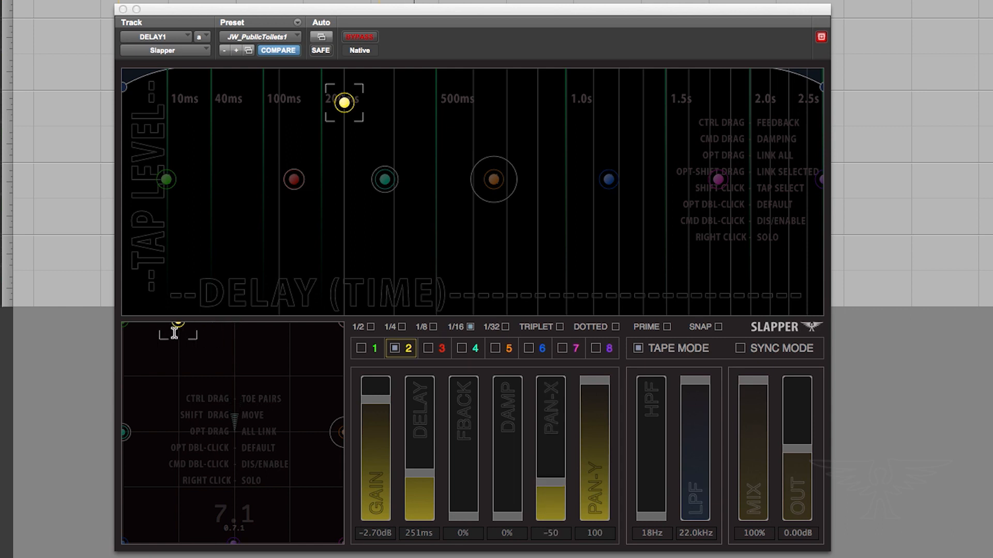
{"action": "left_click_drag", "start_coordinate": [174, 334], "coordinate": [174, 333]}
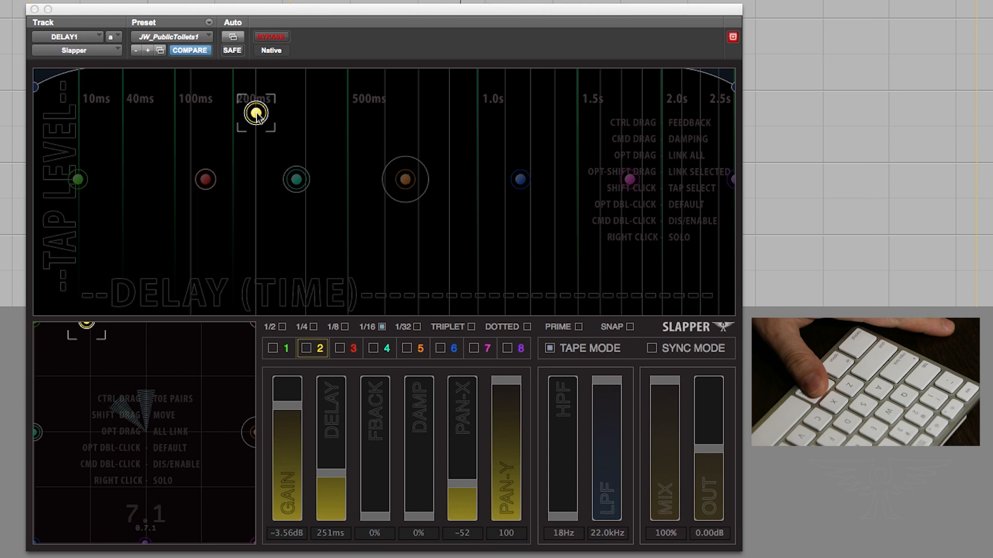
Give tap 2 about 52% feedback and 68% damping
{"action": "double_click", "coordinate": [257, 117], "text": "super"}
{"action": "double_click", "coordinate": [257, 115], "text": "super"}
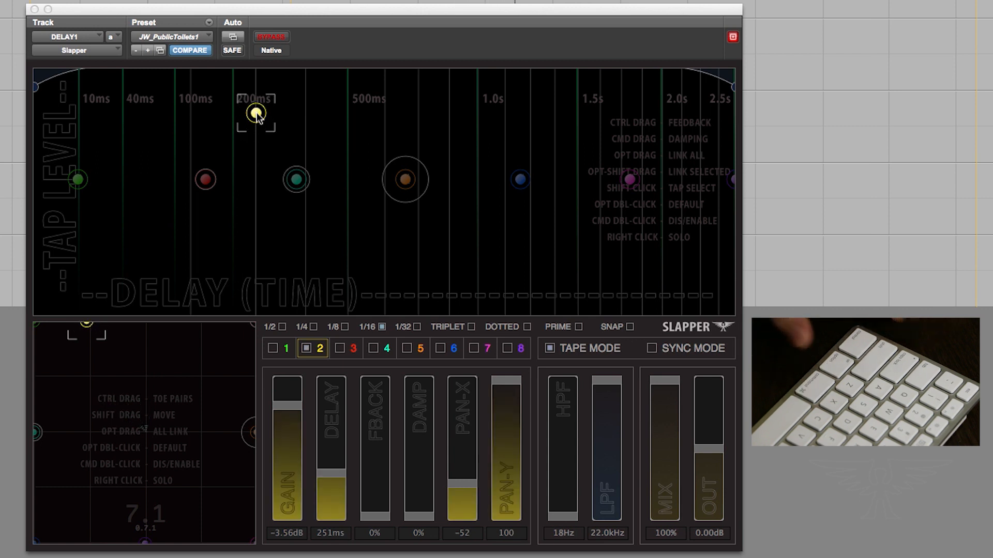
{"action": "left_click_drag", "start_coordinate": [259, 106], "coordinate": [243, 0], "text": "ctrl"}
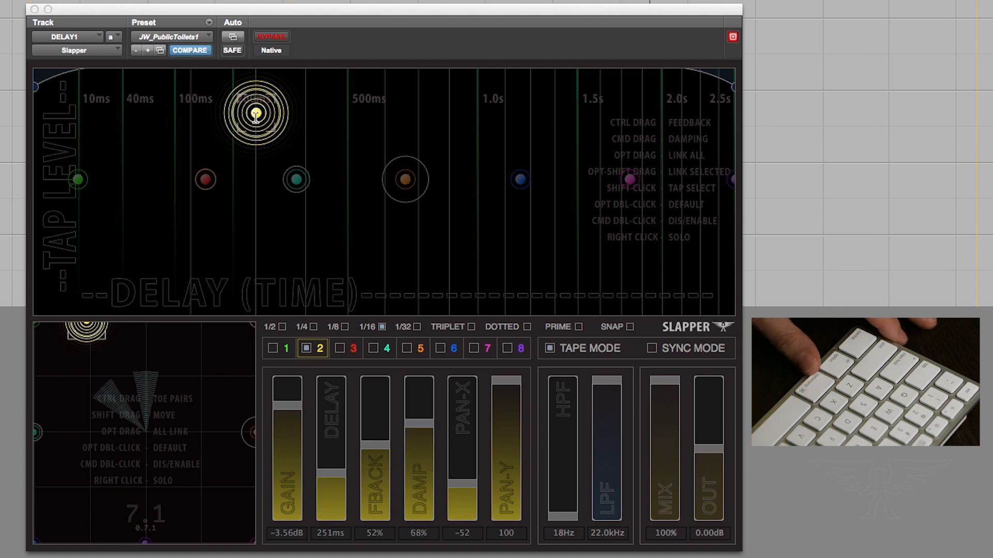
Reset tap 2 to its default delay and level, and reset its panning
{"action": "double_click", "coordinate": [255, 115], "text": "alt"}
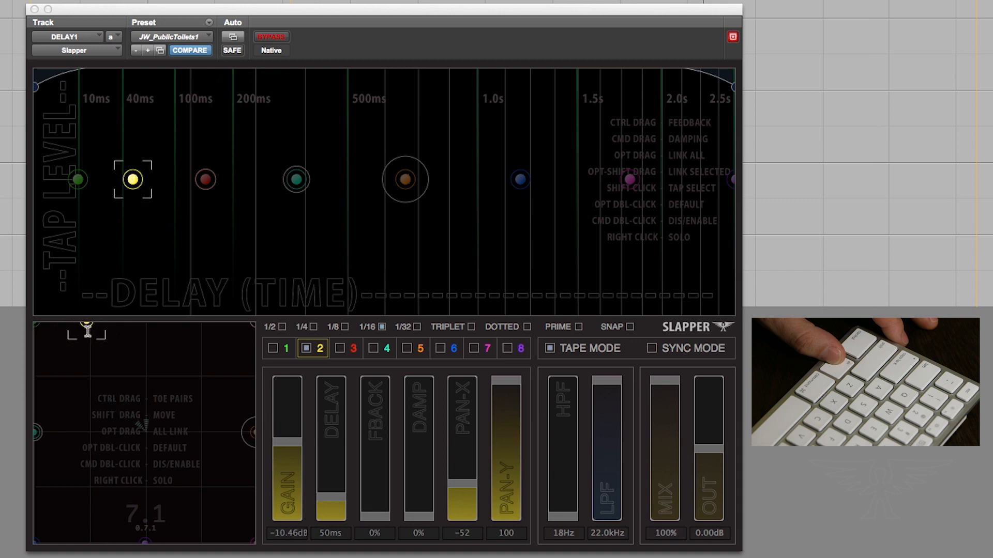
{"action": "double_click", "coordinate": [88, 330], "text": "alt"}
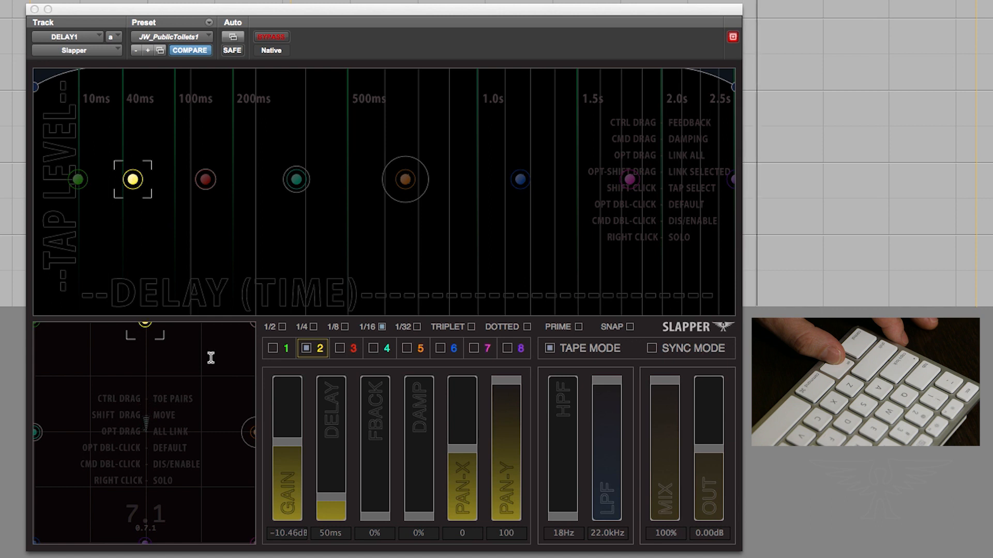
Select taps 3, 4 and 5 together, then clear the tap selection
{"action": "left_click", "coordinate": [206, 179]}
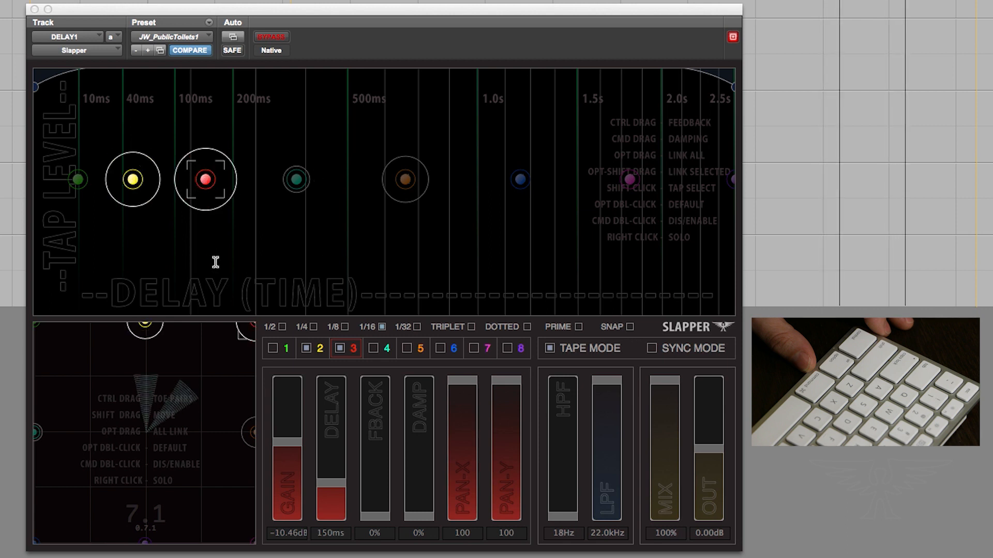
{"action": "left_click", "coordinate": [371, 350]}
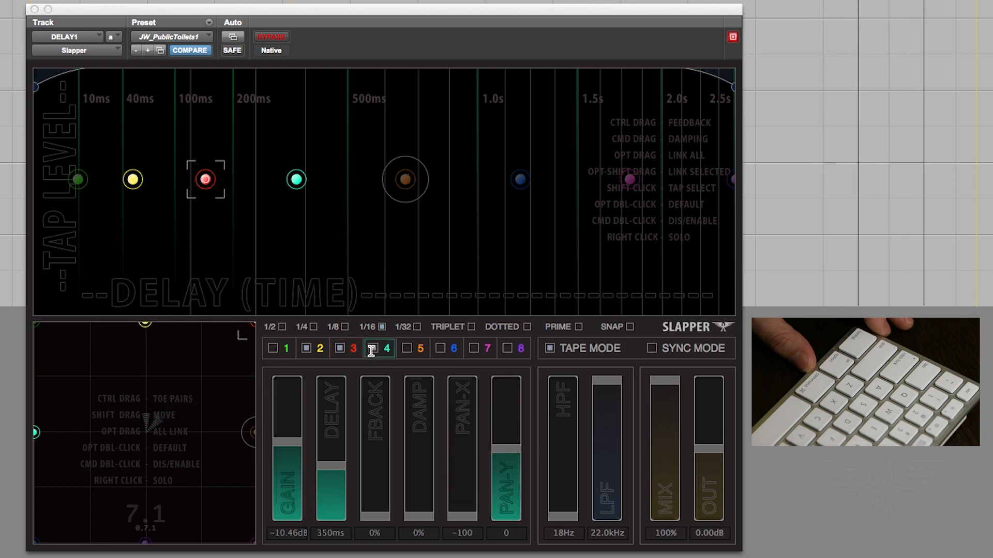
{"action": "left_click", "coordinate": [411, 350]}
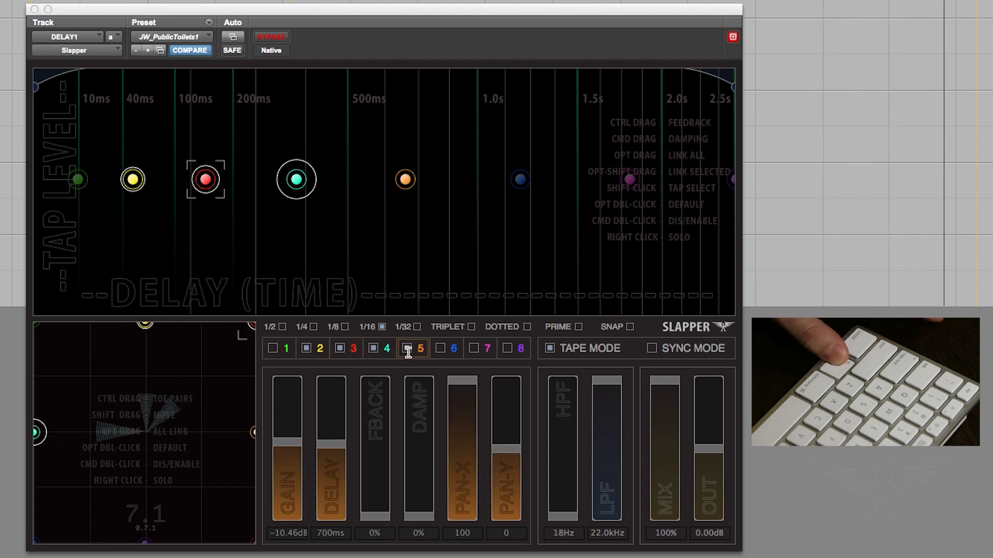
{"action": "key", "text": "8"}
{"action": "left_click", "coordinate": [440, 349], "text": "alt"}
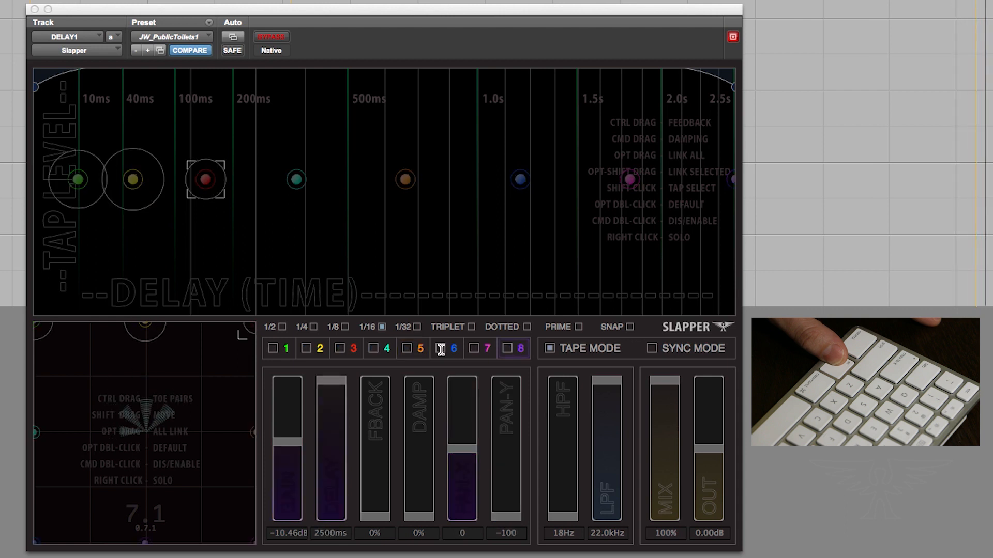
{"action": "left_click", "coordinate": [441, 349], "text": "alt"}
{"action": "left_click", "coordinate": [353, 351], "text": "alt"}
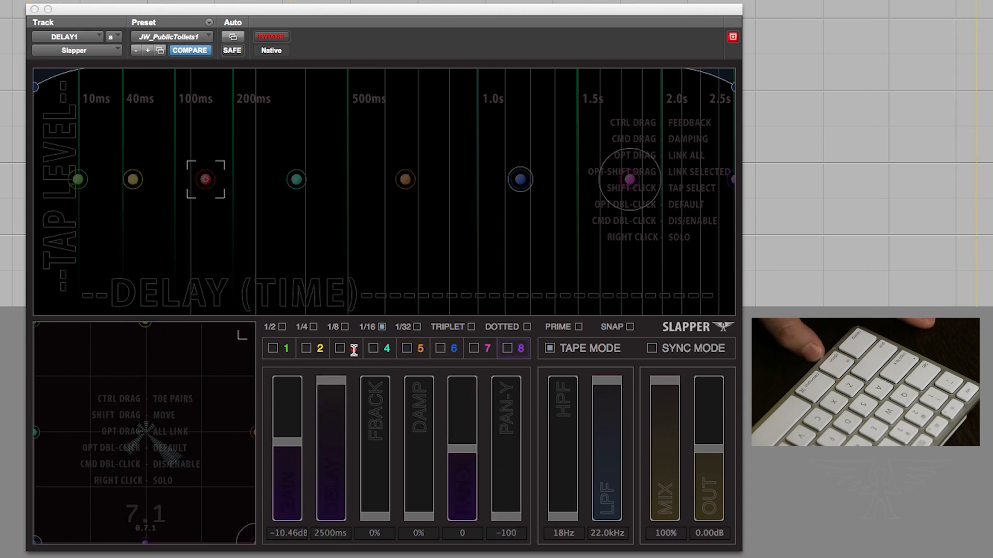
Select taps 1 and 3 together
{"action": "left_click", "coordinate": [273, 349]}
{"action": "left_click", "coordinate": [318, 348]}
{"action": "left_click", "coordinate": [340, 348]}
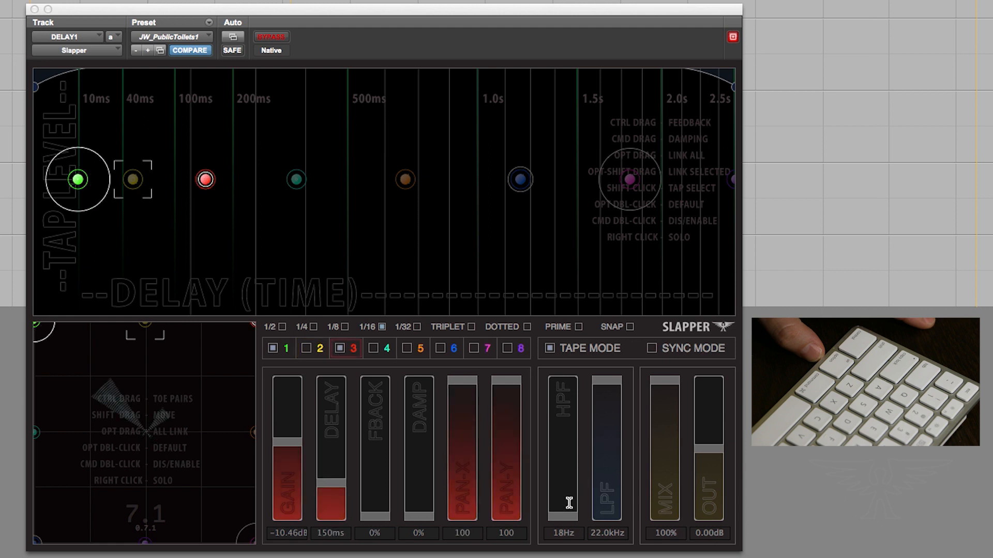
Set the high-pass filter to about 257 Hz and the low-pass filter to about 21.6 kHz
{"action": "left_click_drag", "start_coordinate": [569, 502], "coordinate": [564, 453]}
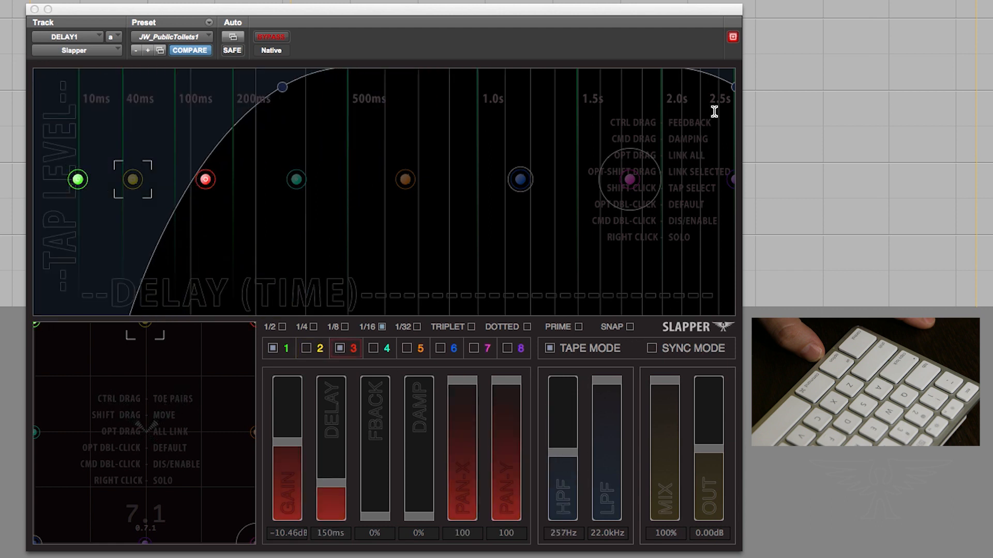
{"action": "left_click_drag", "start_coordinate": [733, 89], "coordinate": [201, 90]}
{"action": "left_click_drag", "start_coordinate": [301, 90], "coordinate": [733, 88]}
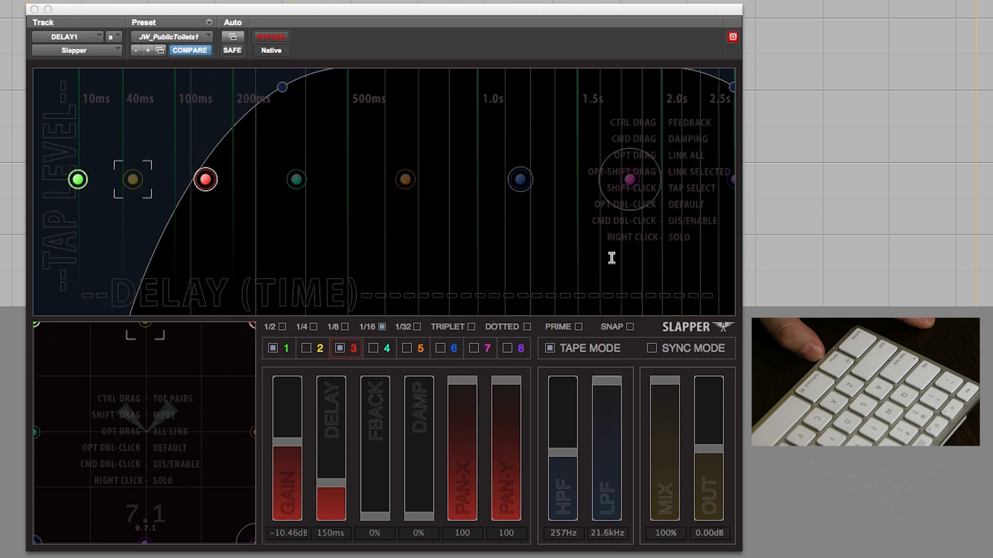
Shift all taps later in time and raise their levels together, with tap 4 at about 663 ms
{"action": "left_click", "coordinate": [300, 180], "text": "shift"}
{"action": "left_click_drag", "start_coordinate": [300, 180], "coordinate": [333, 173]}
{"action": "left_click_drag", "start_coordinate": [393, 136], "coordinate": [394, 135]}
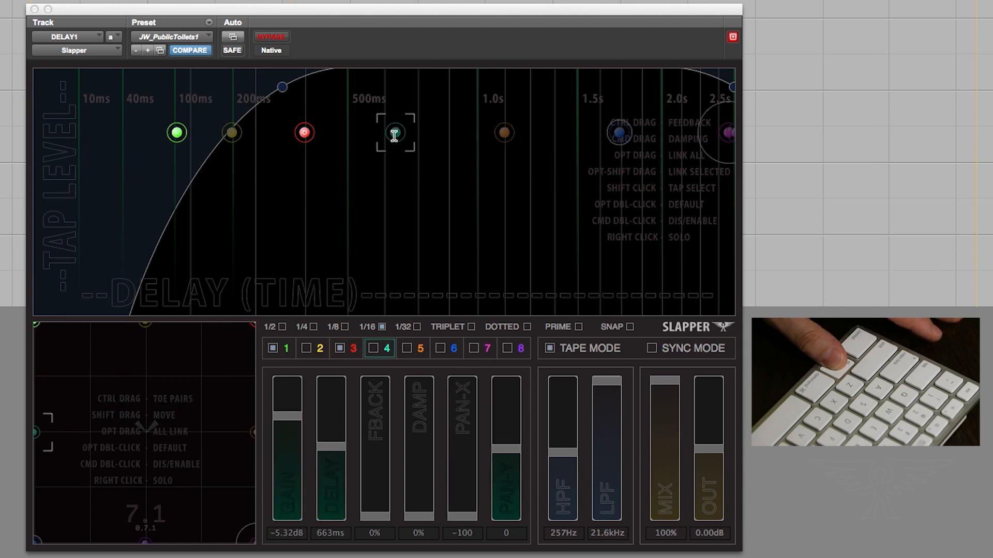
Lower the levels of taps 3 and 4 together
{"action": "left_click", "coordinate": [305, 134], "text": "alt+shift"}
{"action": "left_click", "coordinate": [391, 135], "text": "shift"}
{"action": "left_click_drag", "start_coordinate": [391, 136], "coordinate": [397, 203]}
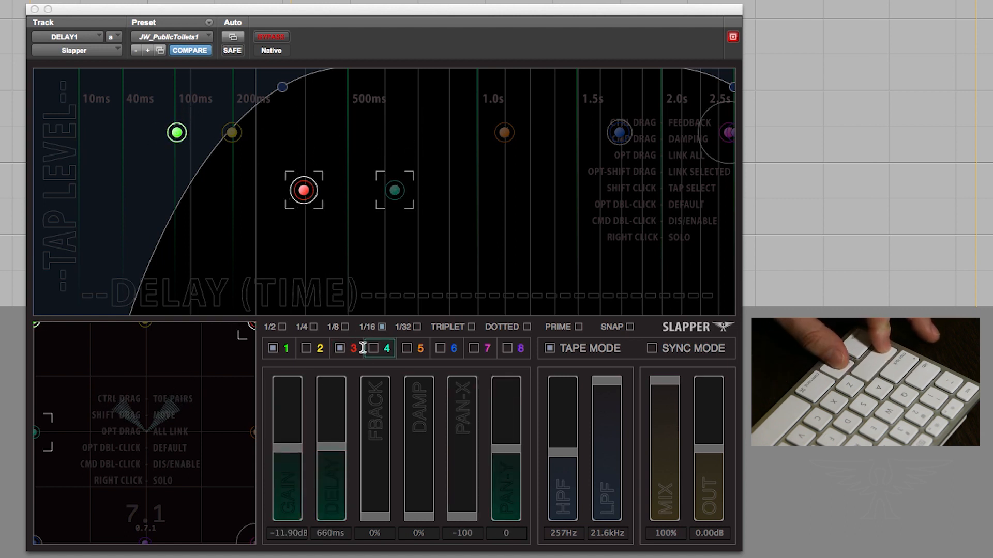
Add tap 5 to the selection and set the selected taps' feedback to 37%
{"action": "left_click", "coordinate": [406, 349]}
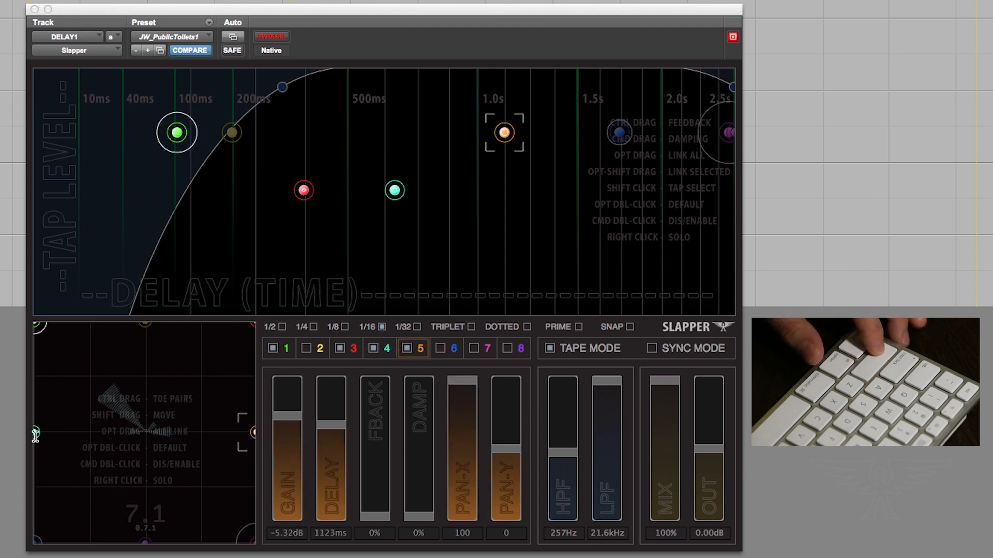
{"action": "left_click", "coordinate": [35, 433]}
{"action": "left_click", "coordinate": [303, 191]}
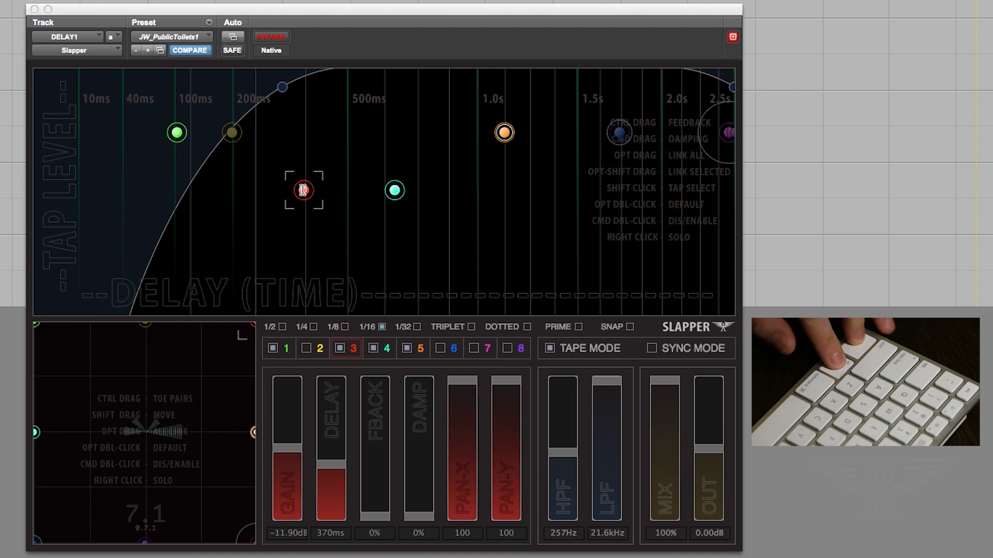
{"action": "left_click_drag", "start_coordinate": [302, 167], "coordinate": [304, 137]}
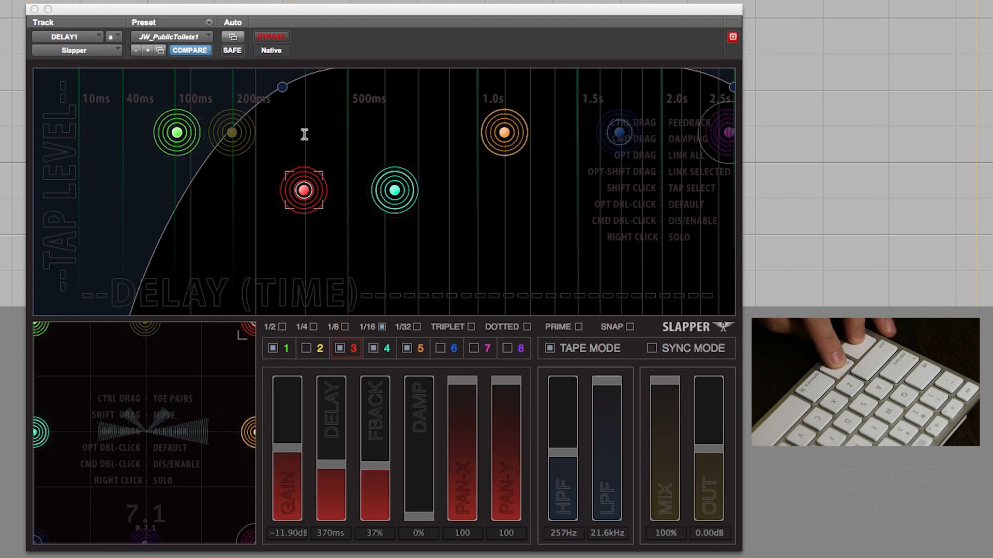
Lower tap 5's level, then lower taps 4 and 5 together, with tap 4 at about 643 ms
{"action": "left_click_drag", "start_coordinate": [505, 132], "coordinate": [505, 203]}
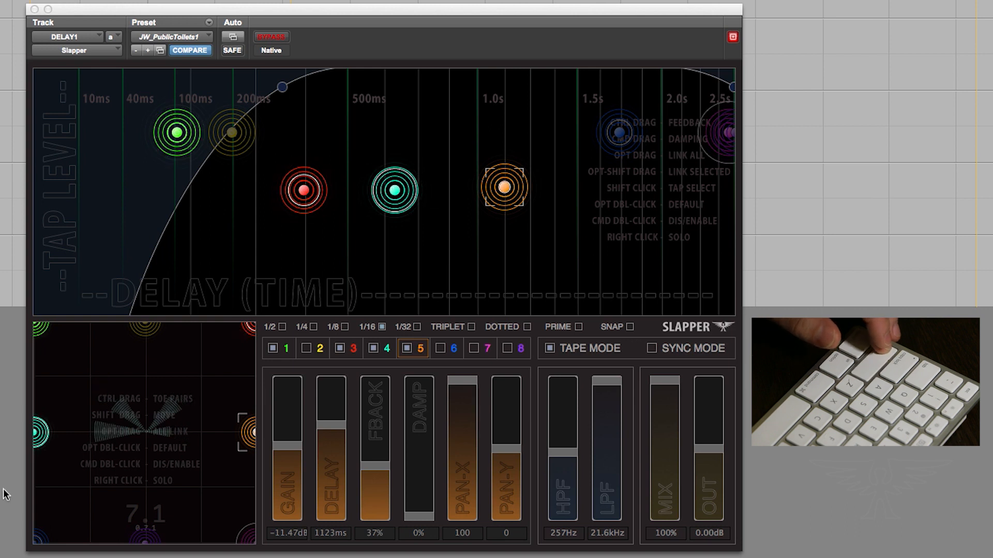
{"action": "left_click", "coordinate": [42, 432]}
{"action": "left_click", "coordinate": [247, 433], "text": "shift"}
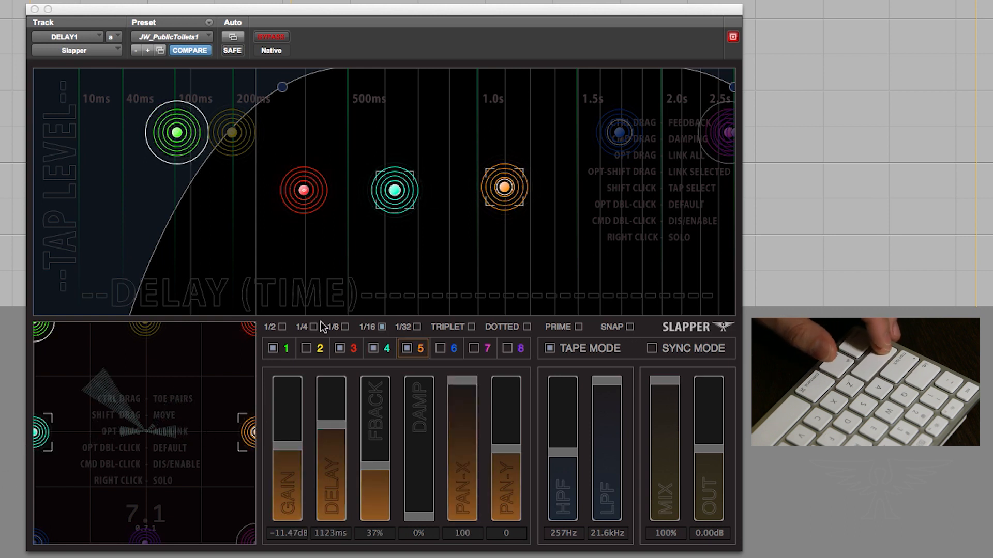
{"action": "left_click_drag", "start_coordinate": [395, 192], "coordinate": [389, 263]}
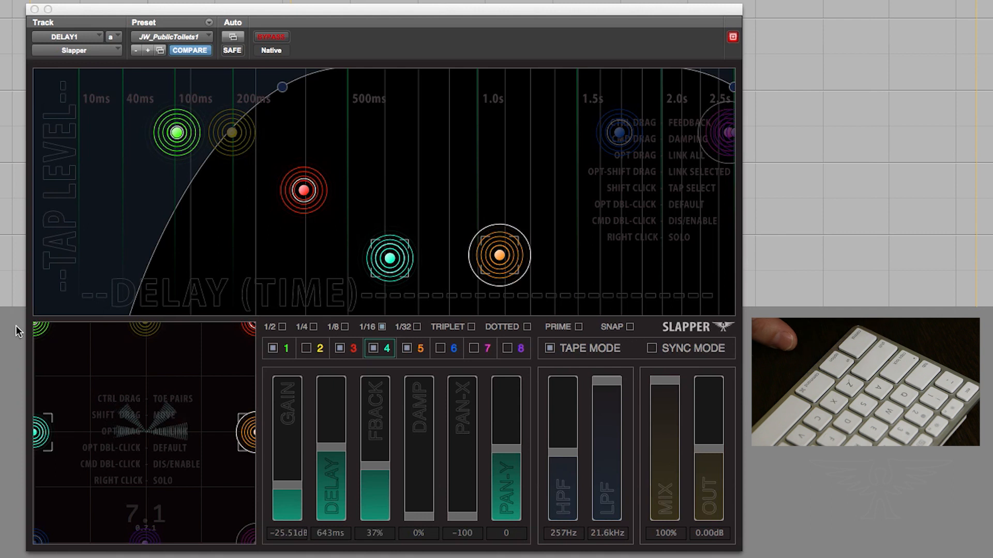
Load the <factory default> preset
{"action": "left_click_drag", "start_coordinate": [43, 330], "coordinate": [154, 514]}
{"action": "left_click_drag", "start_coordinate": [72, 348], "coordinate": [253, 142]}
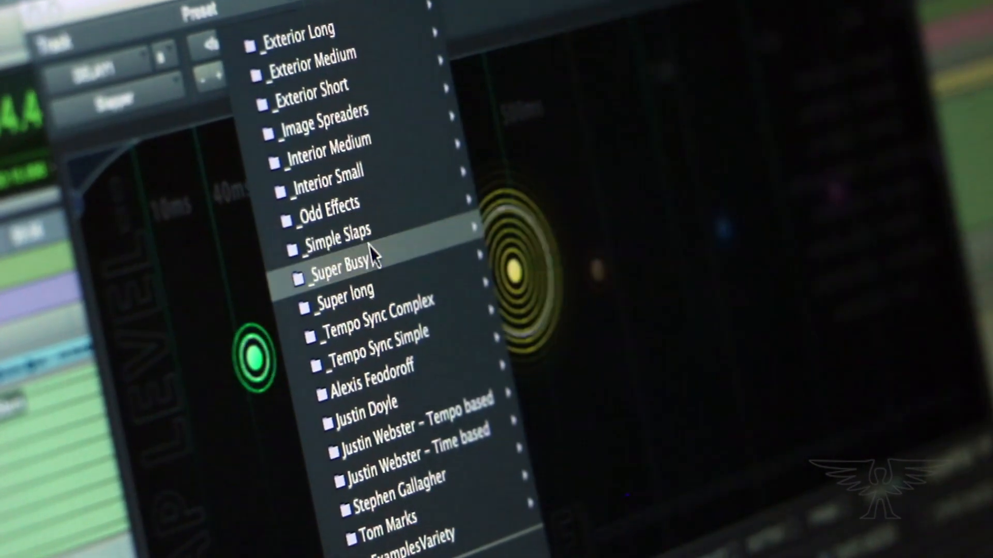
{"action": "mouse_move", "coordinate": [364, 290]}
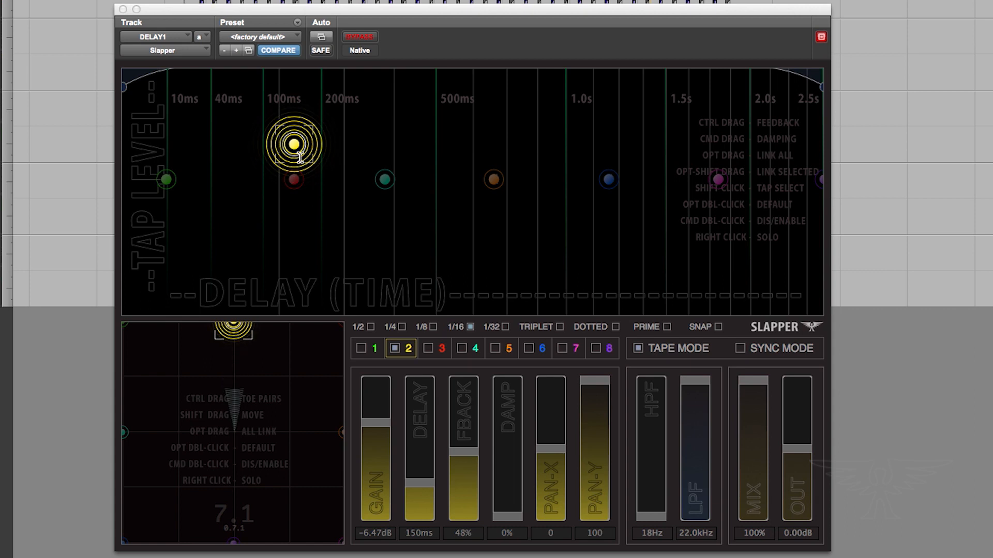
Raise tap 2's damping to about 84%
{"action": "left_click_drag", "start_coordinate": [508, 516], "coordinate": [508, 488]}
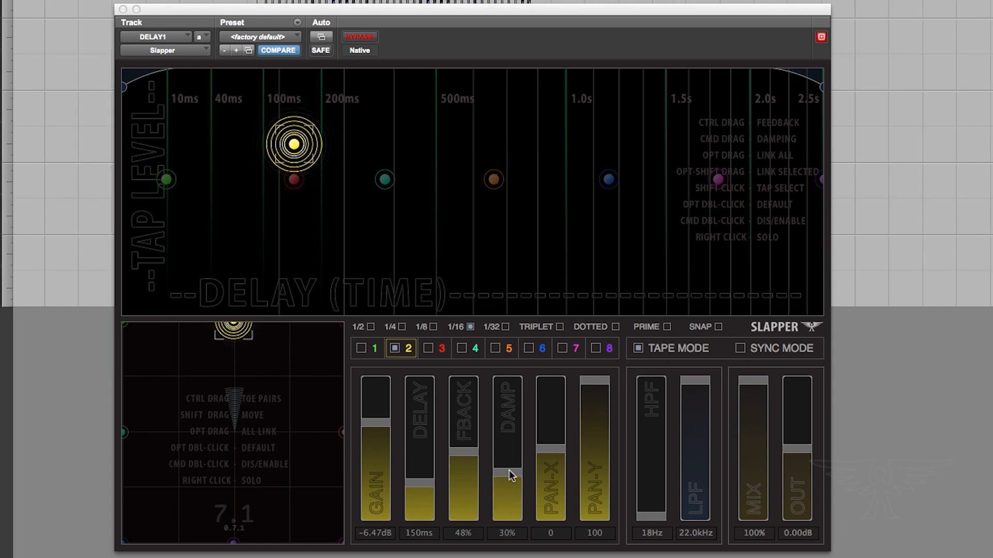
{"action": "left_click_drag", "start_coordinate": [510, 464], "coordinate": [512, 416]}
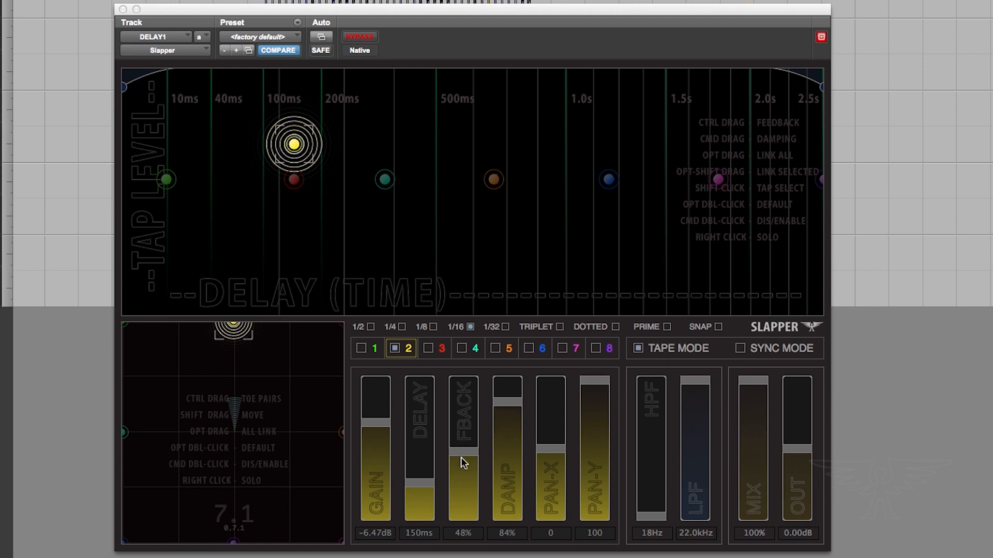
Set tap 2's feedback to about 67% and pull the high-pass filter down to its minimum
{"action": "mouse_move", "coordinate": [463, 412]}
{"action": "left_mouse_down"}
{"action": "mouse_move", "coordinate": [465, 397]}
{"action": "mouse_move", "coordinate": [506, 408]}
{"action": "mouse_move", "coordinate": [502, 466]}
{"action": "mouse_move", "coordinate": [513, 426]}
{"action": "mouse_move", "coordinate": [495, 518]}
{"action": "mouse_move", "coordinate": [454, 415]}
{"action": "mouse_move", "coordinate": [456, 429]}
{"action": "left_mouse_up"}
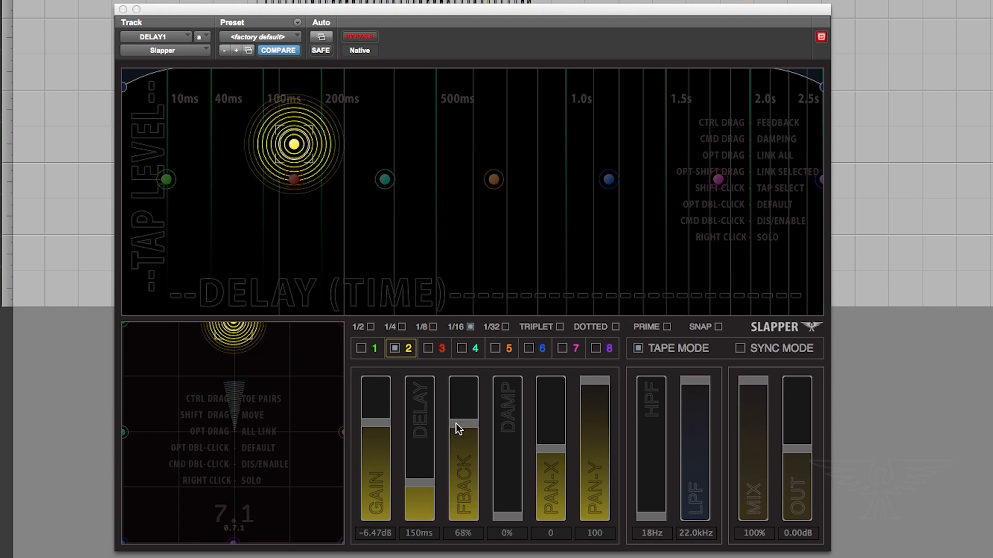
{"action": "mouse_move", "coordinate": [693, 400]}
{"action": "left_mouse_down"}
{"action": "mouse_move", "coordinate": [687, 523]}
{"action": "mouse_move", "coordinate": [700, 390]}
{"action": "left_mouse_up"}
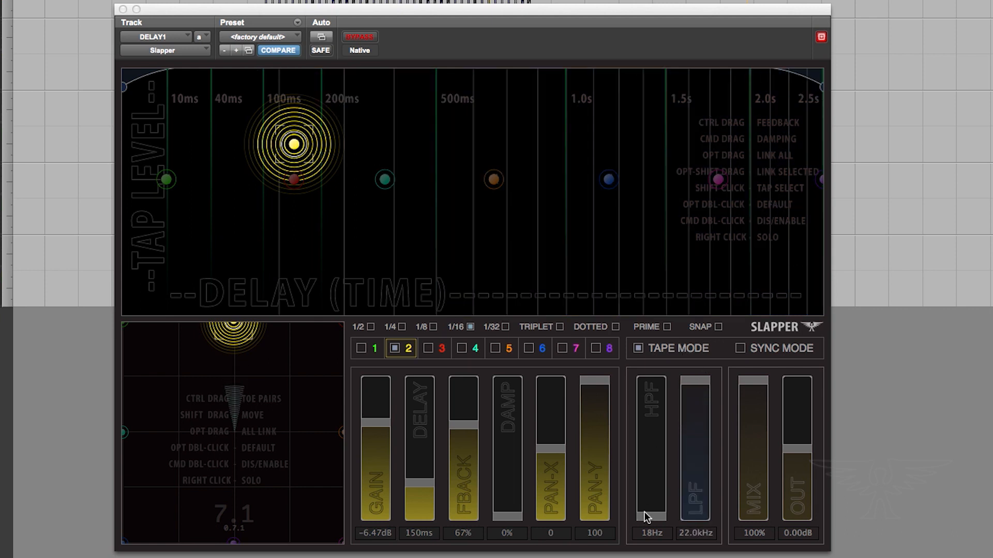
{"action": "left_click_drag", "start_coordinate": [657, 441], "coordinate": [640, 537]}
Set tap 2's damping to 100% and raise its feedback to about 72%
{"action": "left_click_drag", "start_coordinate": [511, 424], "coordinate": [519, 290]}
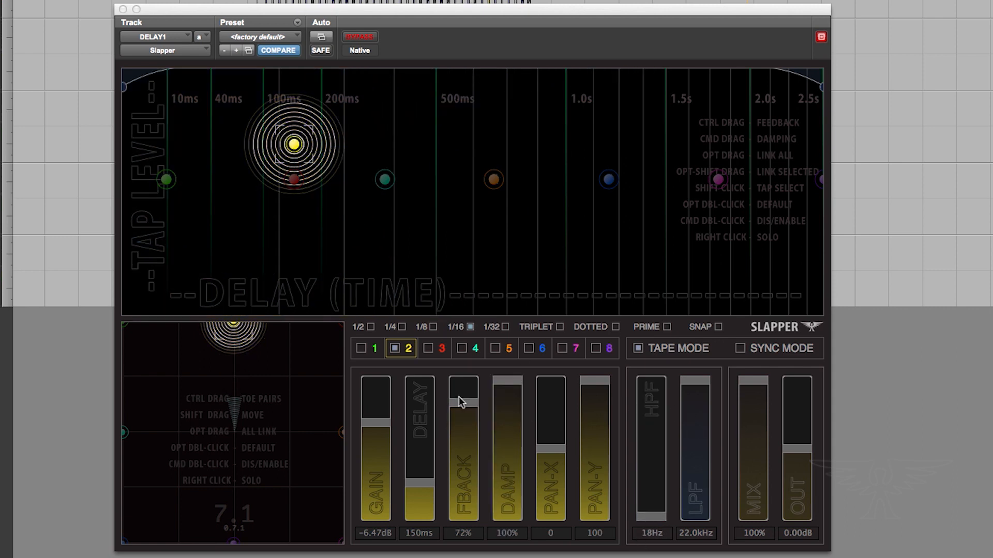
{"action": "left_click_drag", "start_coordinate": [461, 403], "coordinate": [462, 378]}
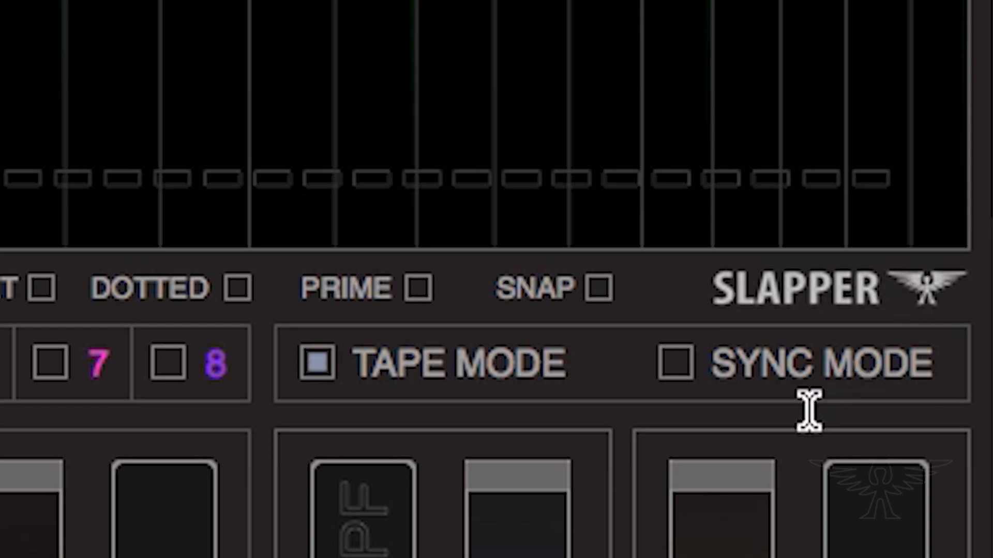
Switch Tape Mode off and back on
{"action": "left_click", "coordinate": [317, 374]}
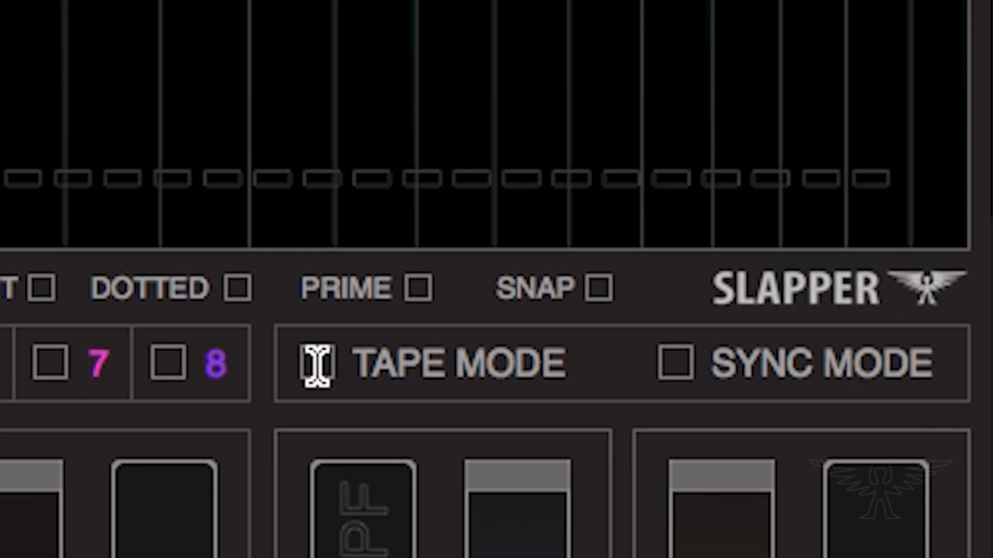
{"action": "left_click", "coordinate": [317, 366]}
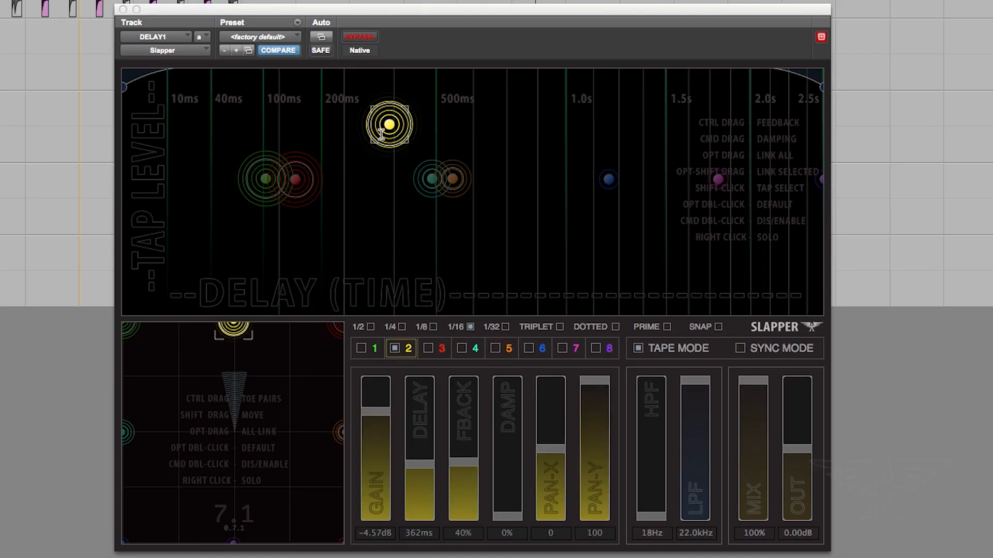
Move tap 2 later, then shift all taps later together, with tap 2 at about 621 ms
{"action": "left_click_drag", "start_coordinate": [380, 134], "coordinate": [398, 146]}
{"action": "left_click", "coordinate": [455, 179]}
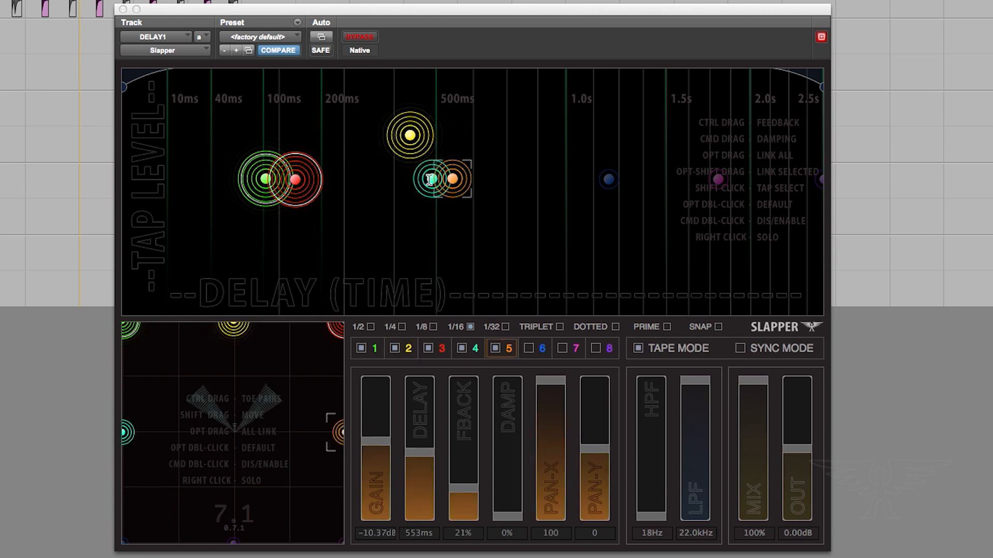
{"action": "left_click", "coordinate": [432, 179]}
{"action": "left_click_drag", "start_coordinate": [410, 142], "coordinate": [474, 128]}
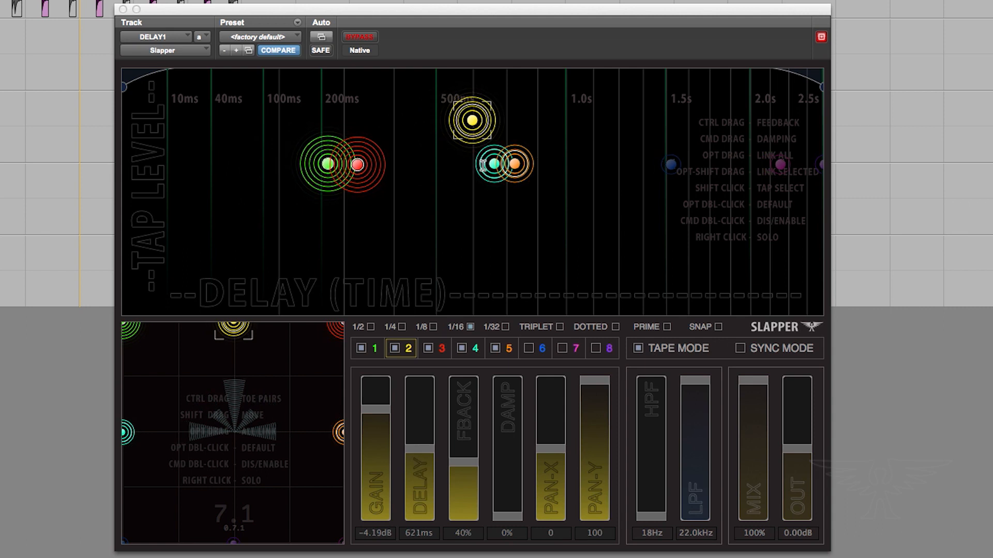
Select taps 4 and 5 and drag them together later in time and higher in level
{"action": "left_click", "coordinate": [489, 169]}
{"action": "left_click", "coordinate": [512, 167], "text": "shift"}
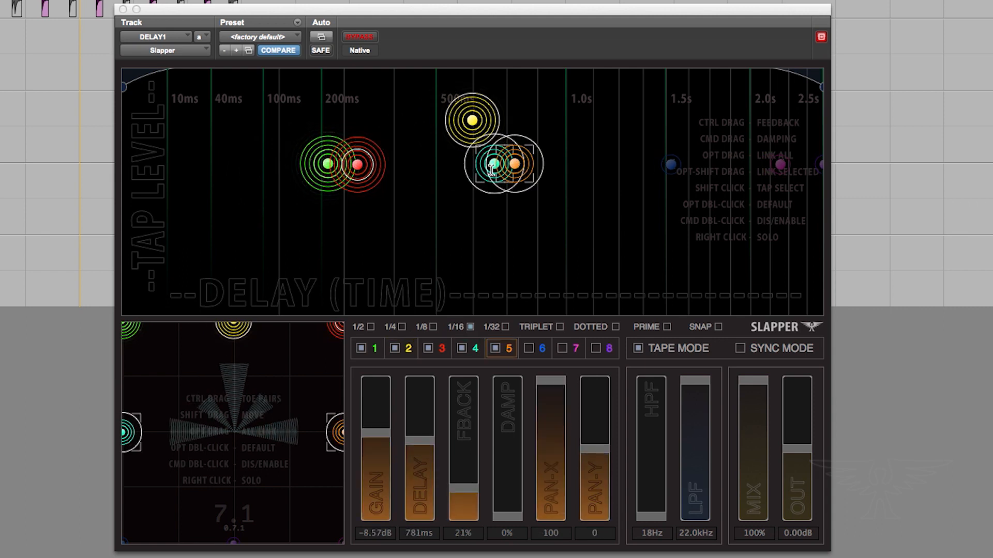
{"action": "left_click_drag", "start_coordinate": [490, 170], "coordinate": [655, 142]}
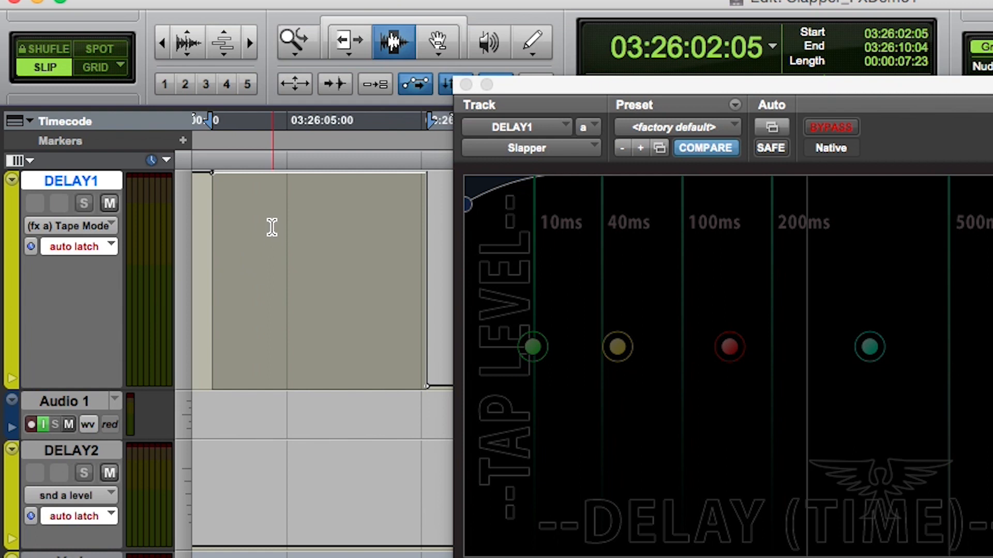
{"action": "key", "text": "F6"}
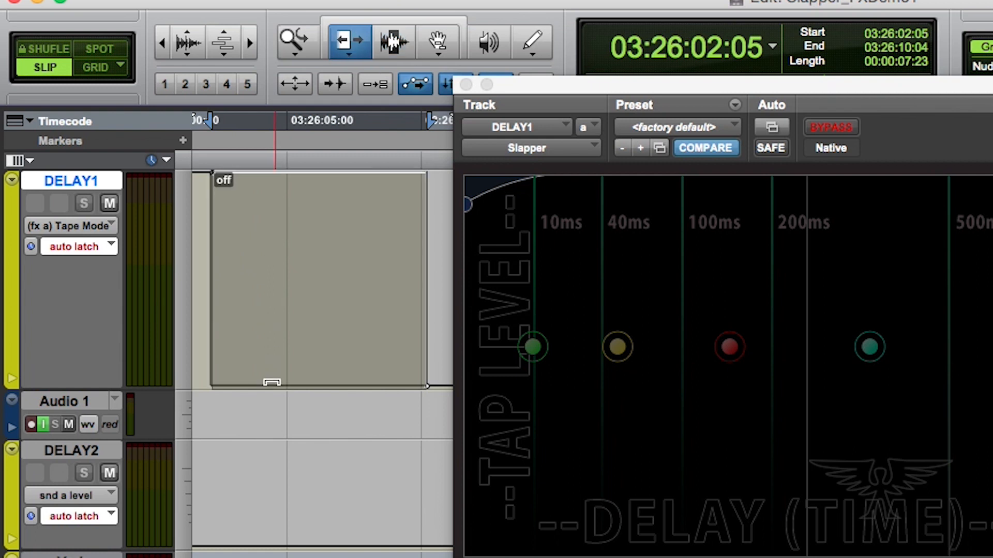
{"action": "key", "text": "F7"}
{"action": "left_click", "coordinate": [207, 279]}
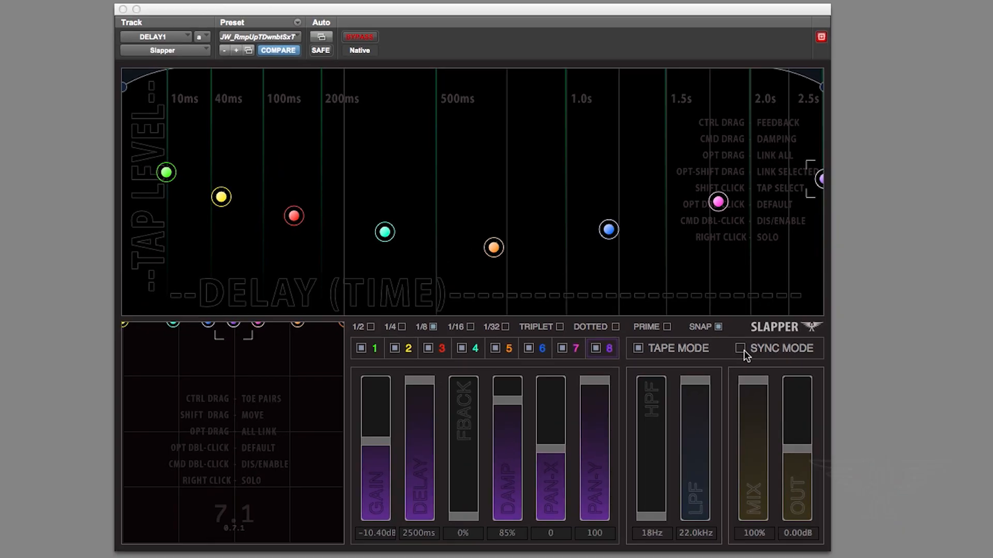
Enable Sync Mode for the delay taps
{"action": "left_click", "coordinate": [741, 349]}
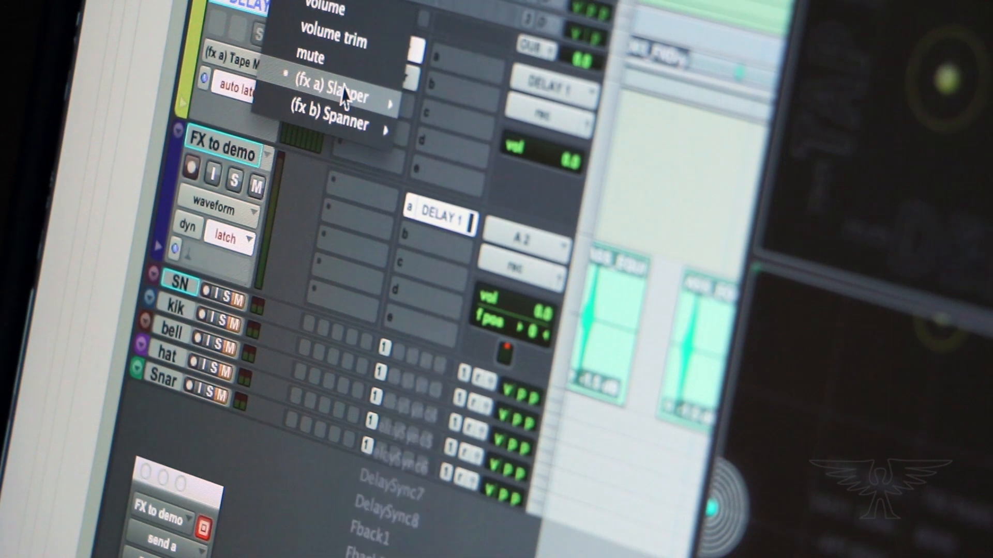
{"action": "mouse_move", "coordinate": [333, 93]}
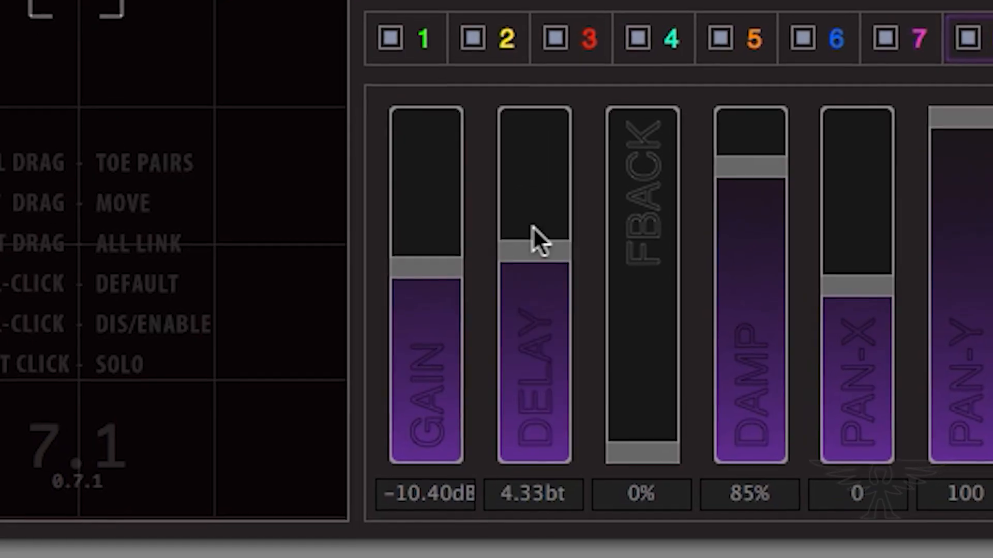
{"action": "left_click_drag", "start_coordinate": [533, 226], "coordinate": [540, 350]}
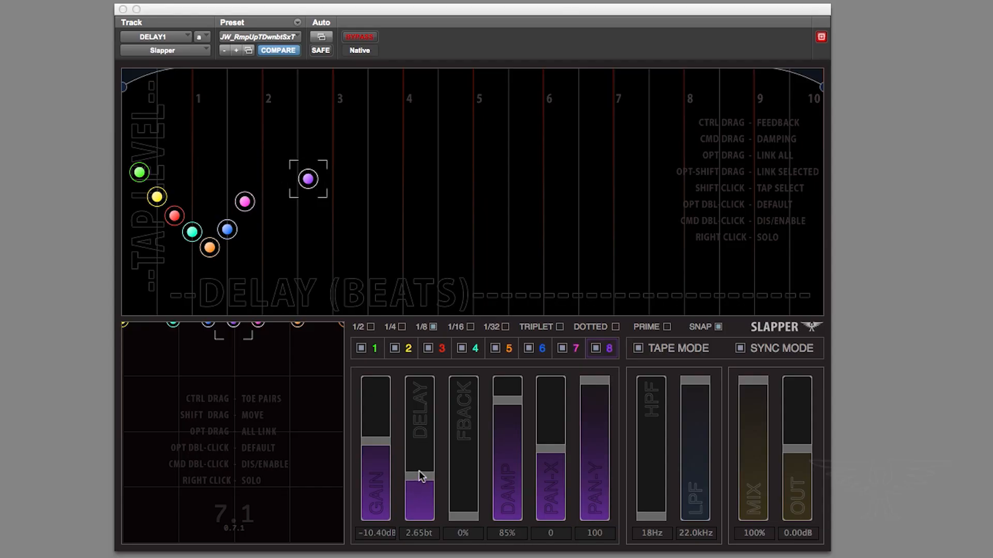
{"action": "left_click_drag", "start_coordinate": [421, 476], "coordinate": [408, 493]}
{"action": "left_click", "coordinate": [739, 348]}
{"action": "left_click", "coordinate": [740, 348]}
{"action": "left_click", "coordinate": [740, 348]}
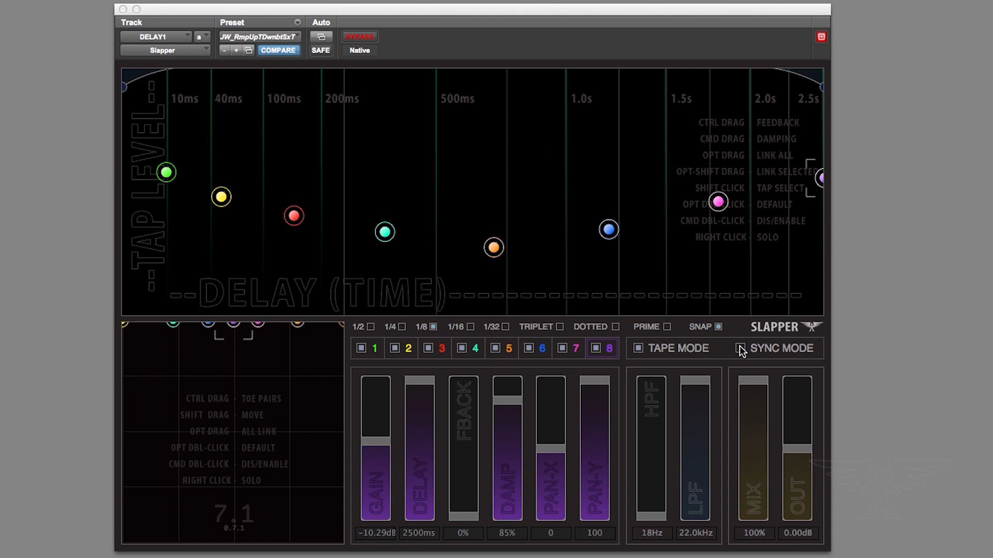
{"action": "left_click", "coordinate": [740, 348]}
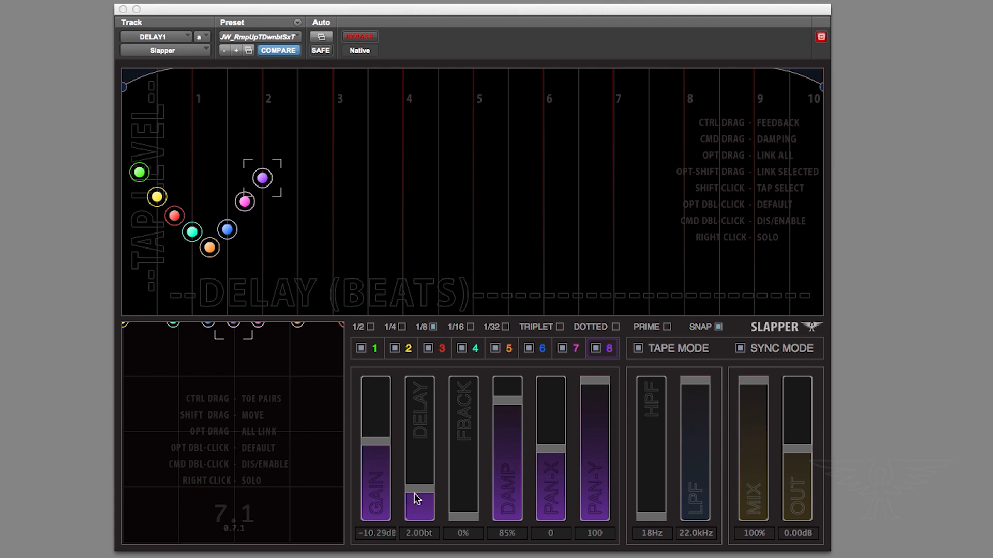
Try the 1/8, 1/16, 1/4 and triplet grid divisions in turn
{"action": "left_click", "coordinate": [426, 537]}
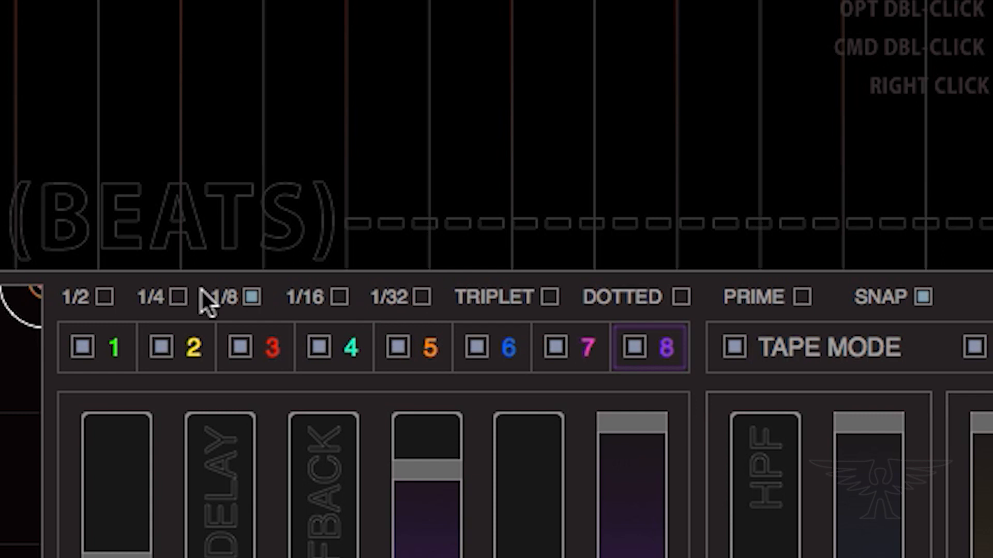
{"action": "left_click", "coordinate": [250, 300]}
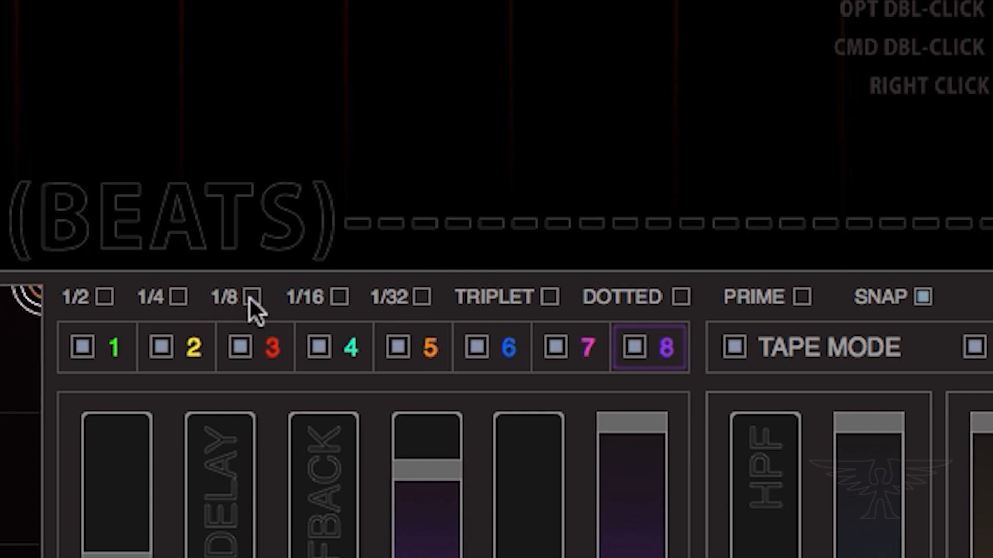
{"action": "left_click", "coordinate": [337, 298]}
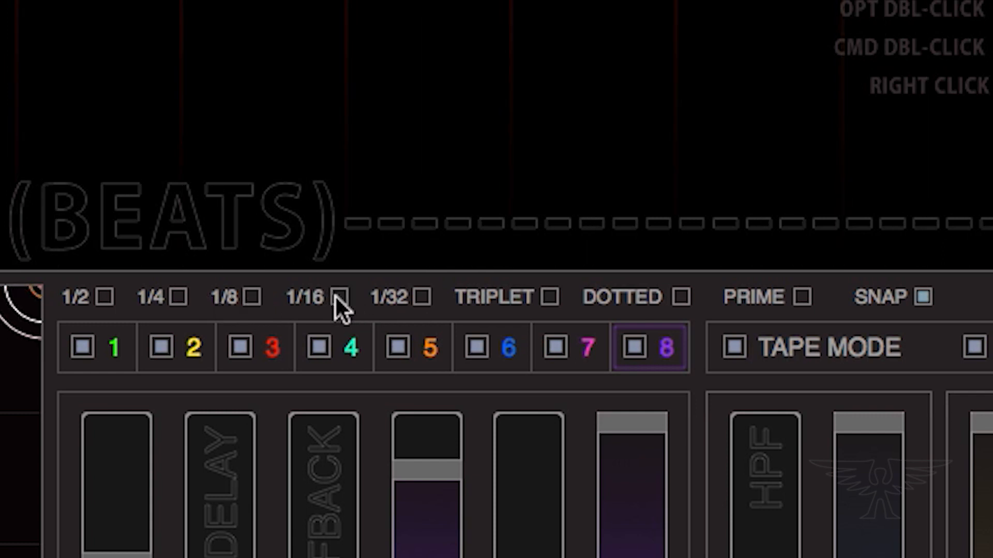
{"action": "left_click", "coordinate": [251, 298]}
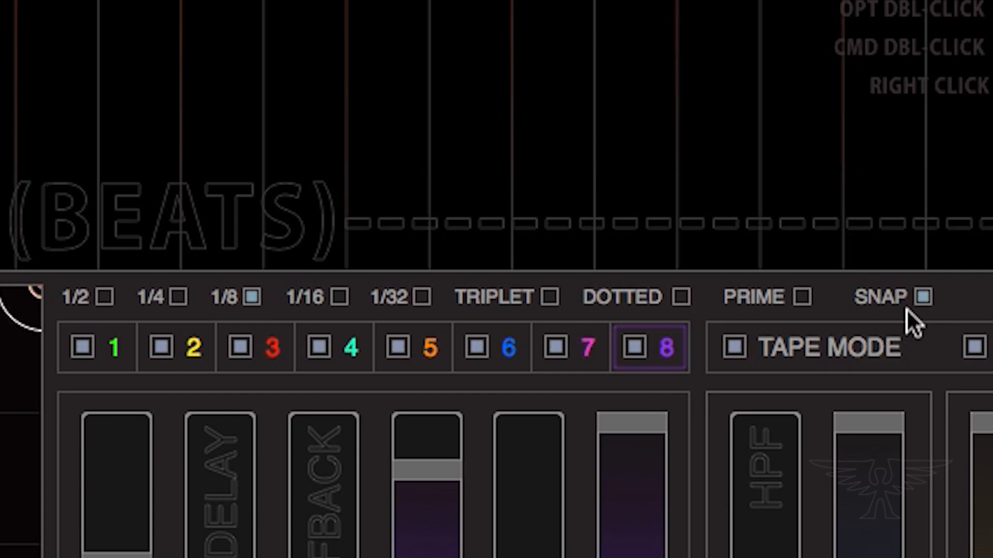
{"action": "left_click", "coordinate": [179, 298]}
{"action": "left_click", "coordinate": [551, 298]}
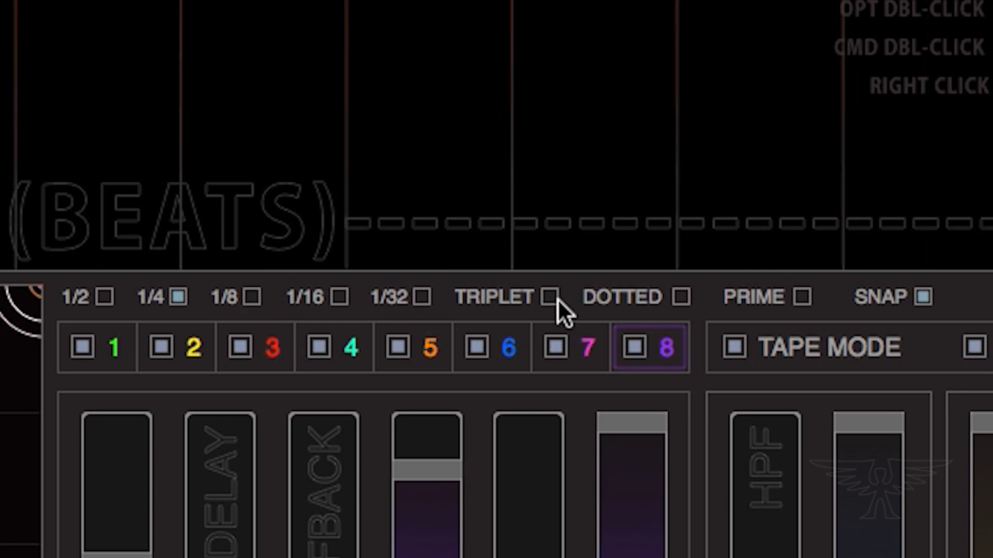
{"action": "left_click", "coordinate": [556, 299]}
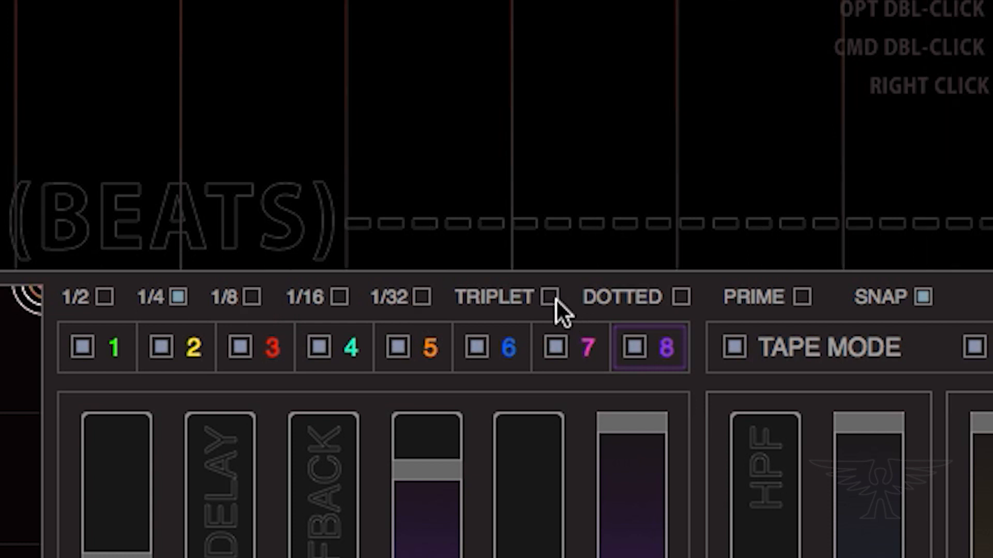
Set the grid division to 1/16 and toggle Prime on and off
{"action": "left_click", "coordinate": [336, 297]}
{"action": "left_click", "coordinate": [176, 299]}
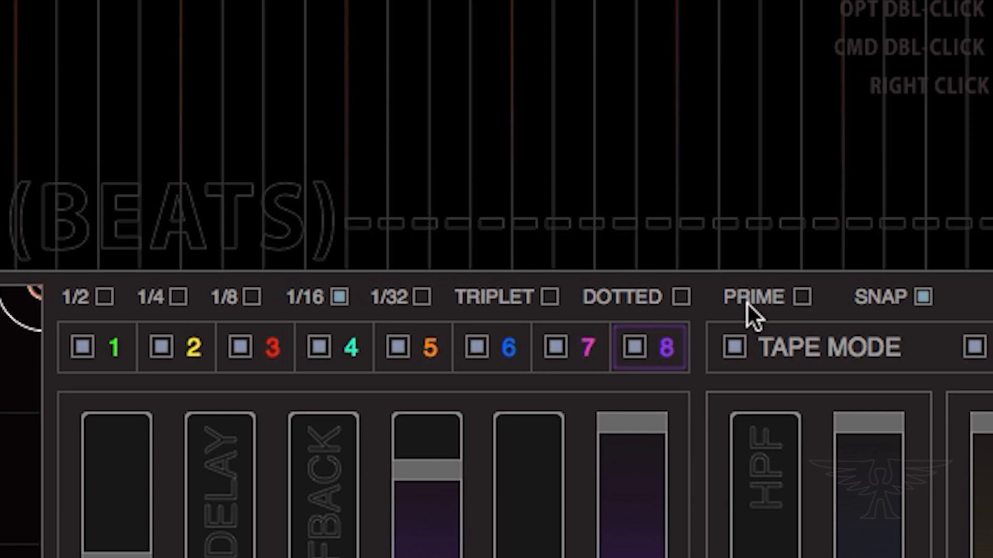
{"action": "left_click", "coordinate": [800, 299]}
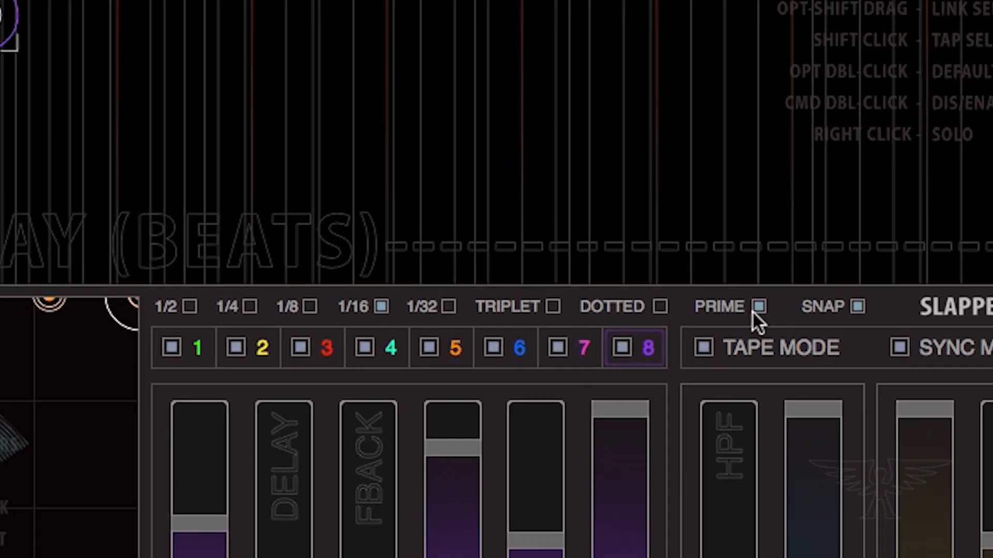
{"action": "left_click", "coordinate": [797, 301]}
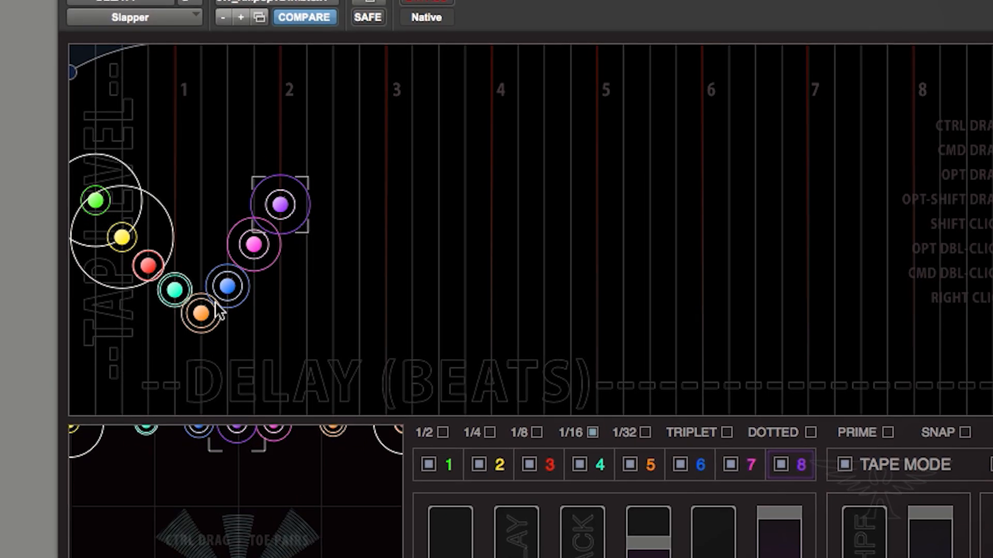
Disable taps 2, 4, 6 and 7
{"action": "left_click", "coordinate": [210, 248]}
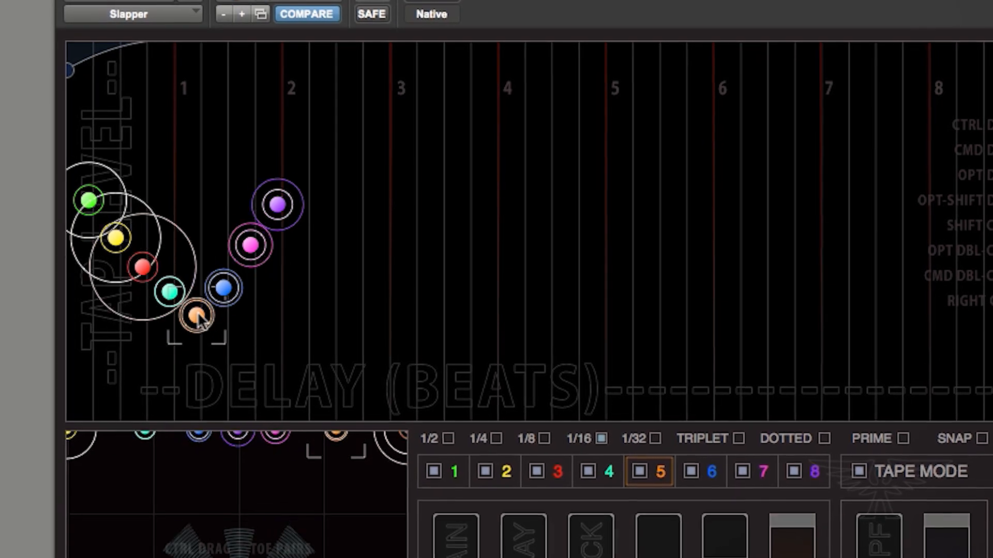
{"action": "left_click", "coordinate": [119, 238]}
{"action": "double_click", "coordinate": [178, 300]}
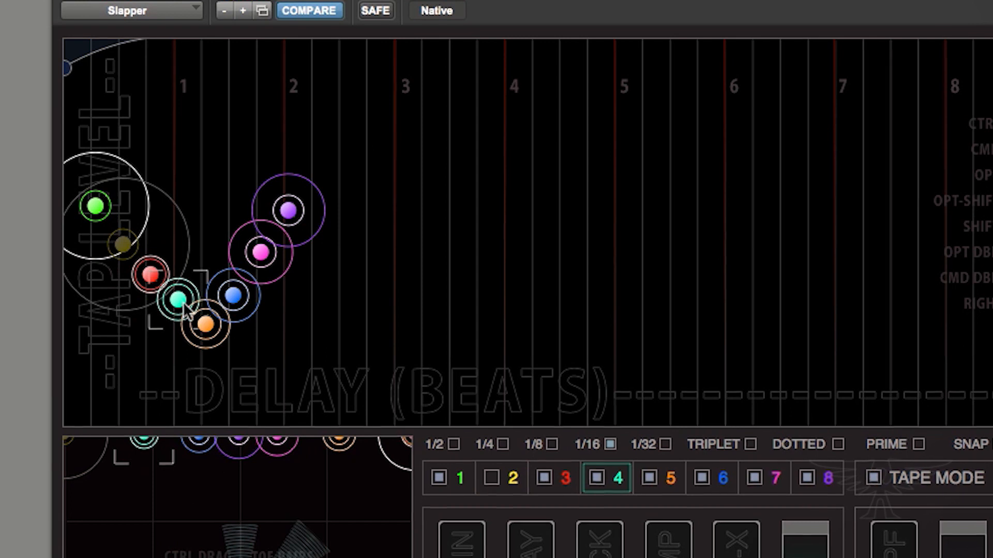
{"action": "double_click", "coordinate": [232, 298]}
{"action": "double_click", "coordinate": [271, 266]}
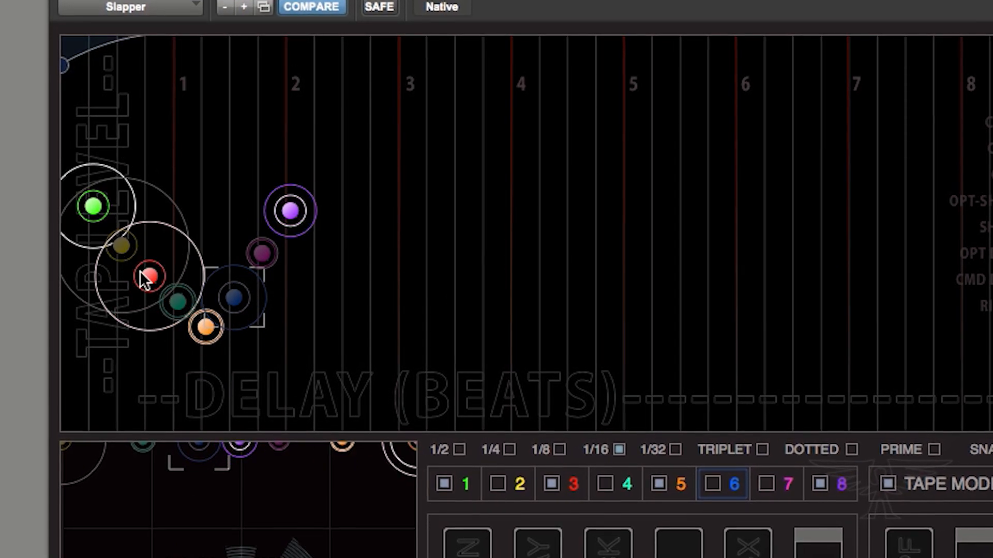
Drag tap 3 slightly earlier in time
{"action": "left_click", "coordinate": [140, 274]}
{"action": "left_click_drag", "start_coordinate": [137, 270], "coordinate": [126, 266]}
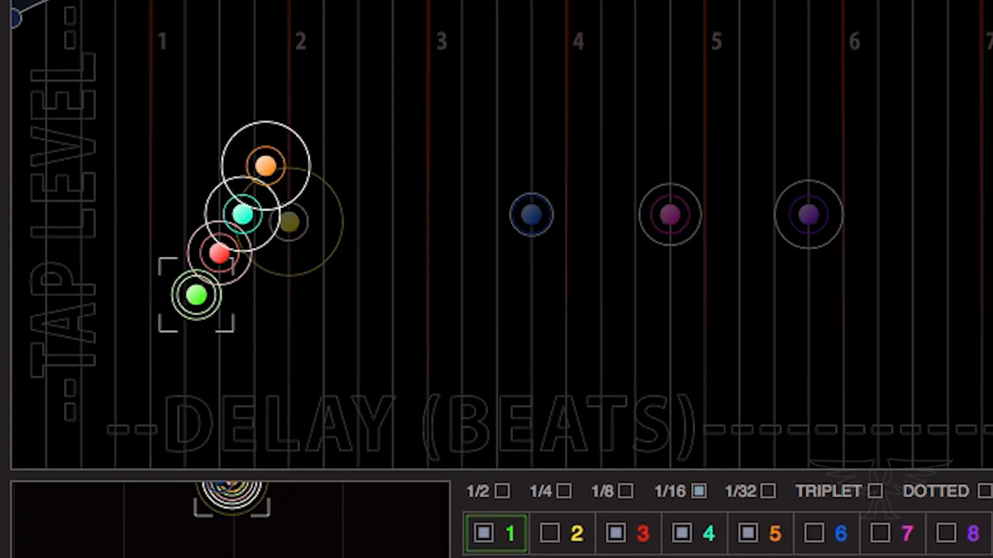
{"action": "left_click_drag", "start_coordinate": [61, 28], "coordinate": [401, 6]}
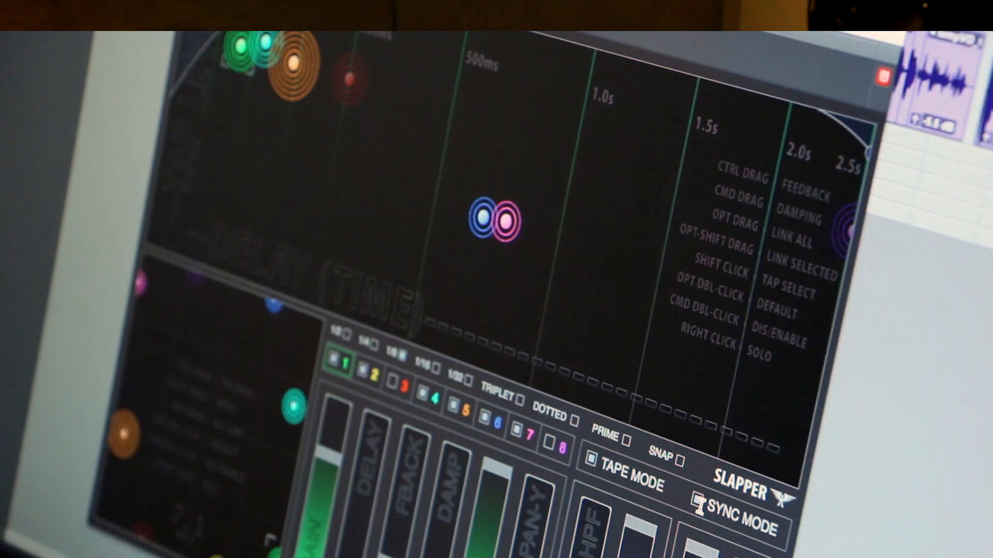
Lower the session tempo in the host's tempo field
{"action": "left_click", "coordinate": [698, 502]}
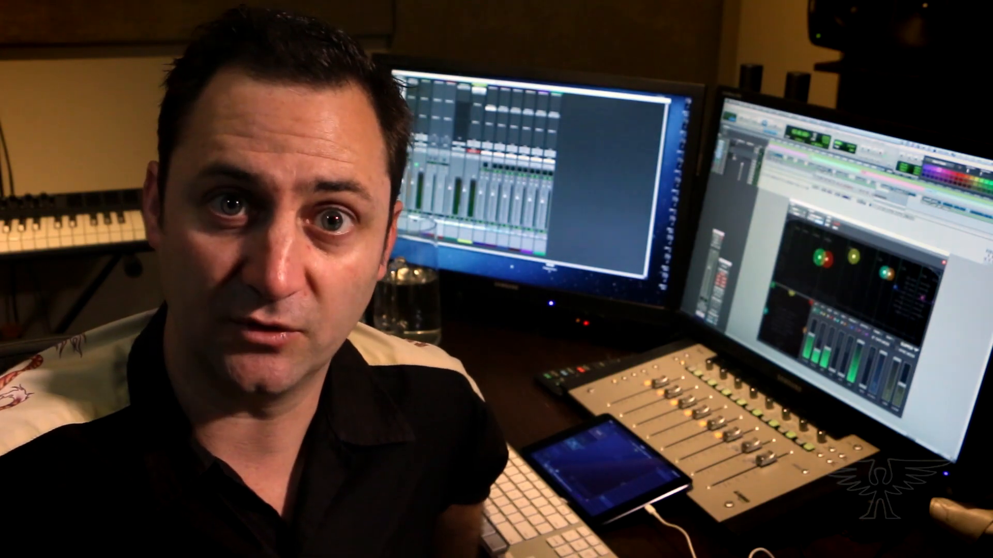
{"action": "left_click", "coordinate": [714, 284]}
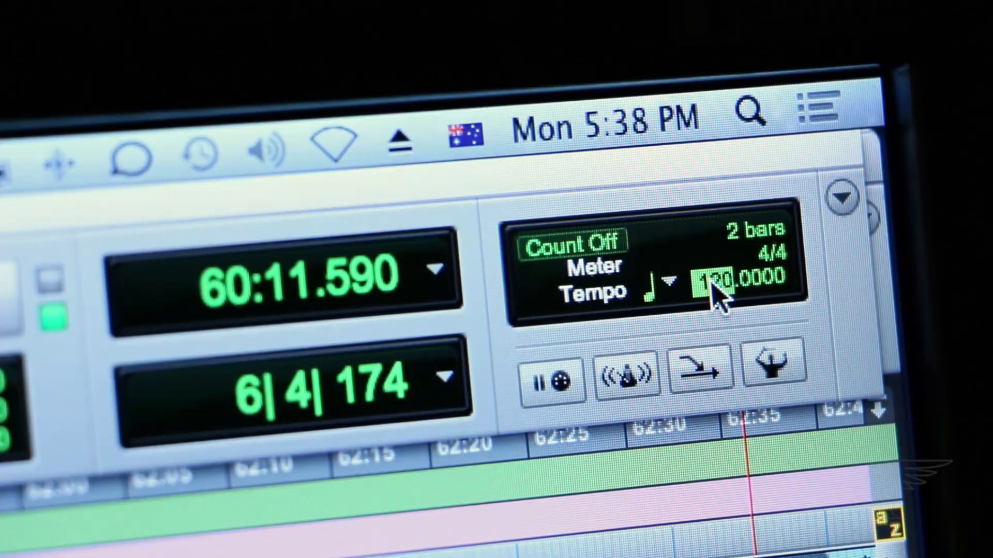
{"action": "left_click_drag", "start_coordinate": [711, 306], "coordinate": [731, 512]}
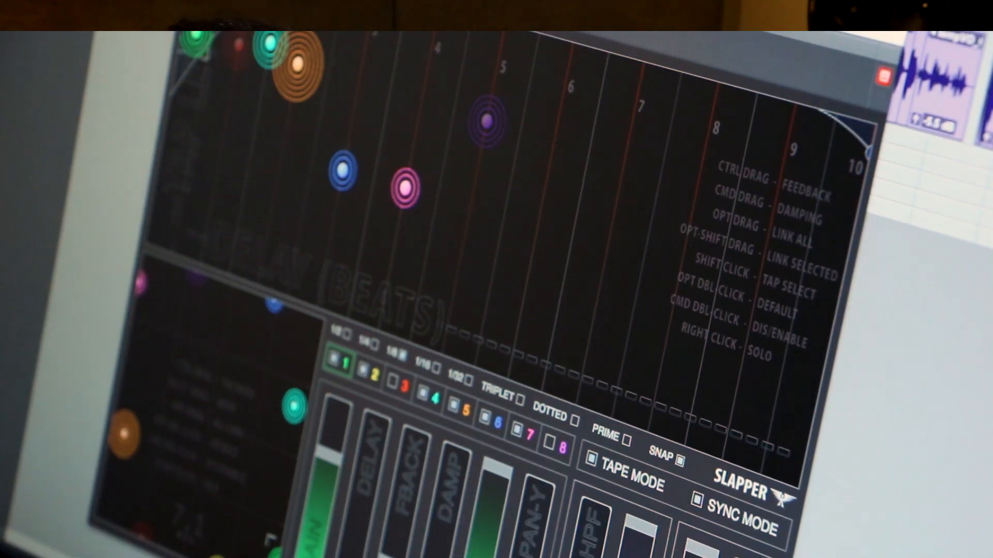